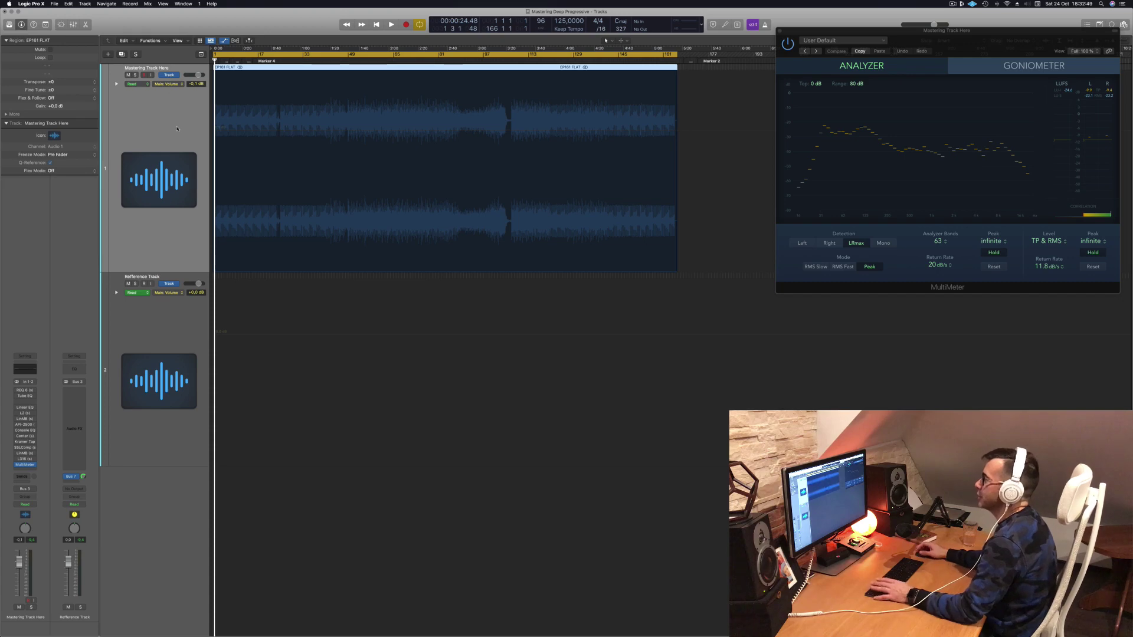
Start playback and open the mastering track's REQ 6 equalizer, placing its window below the MultiMeter.
key("space")
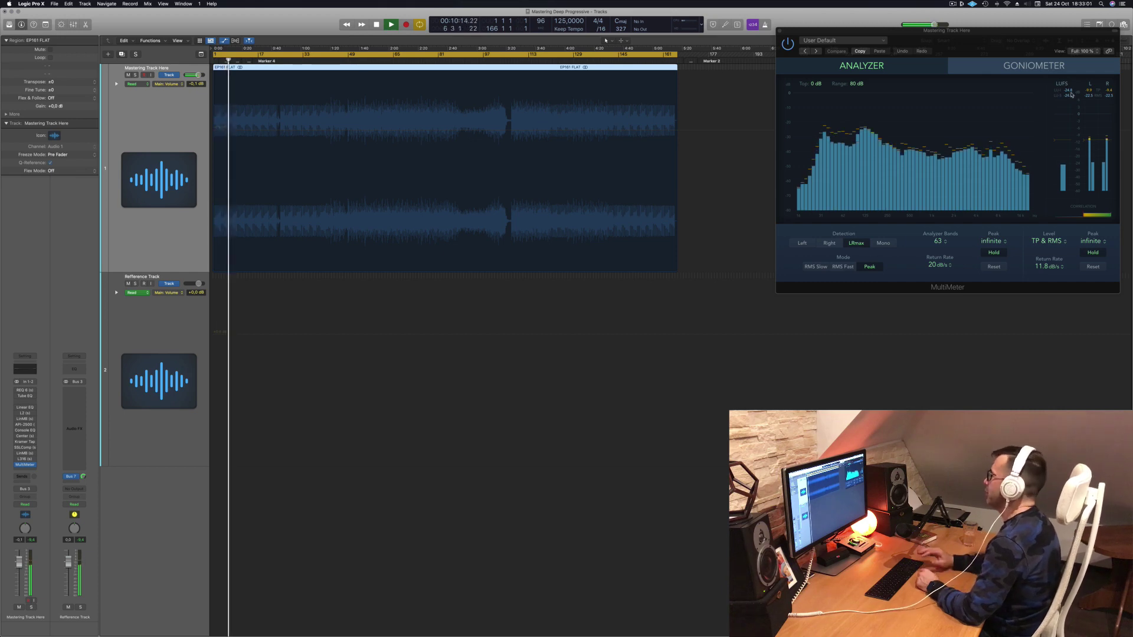
left_click(25, 390)
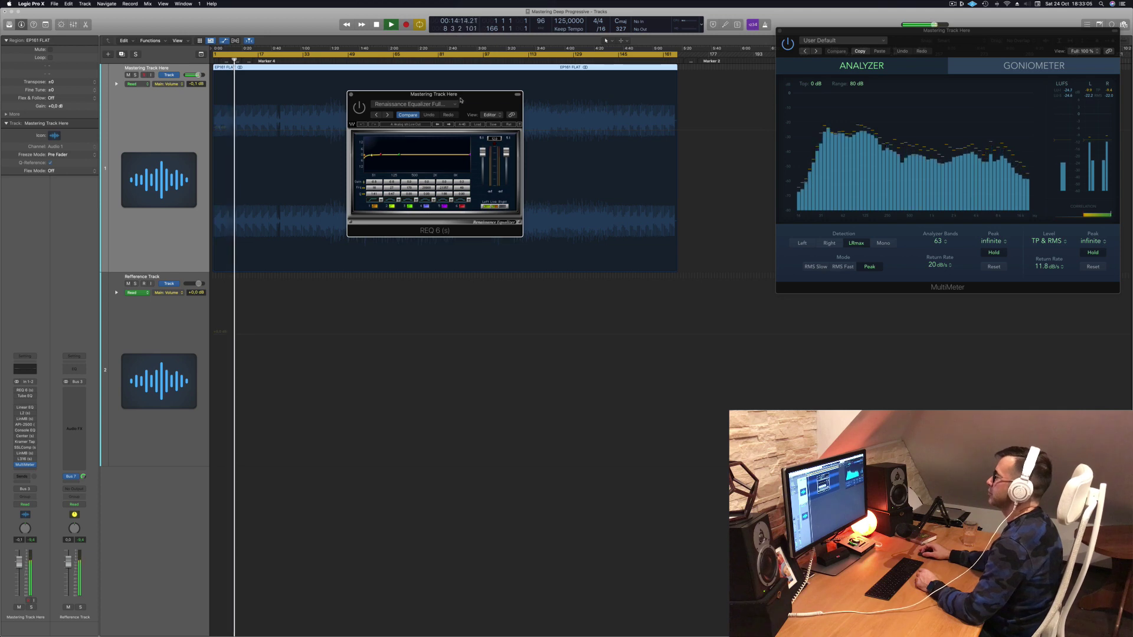
left_click_drag(461, 102, 915, 324)
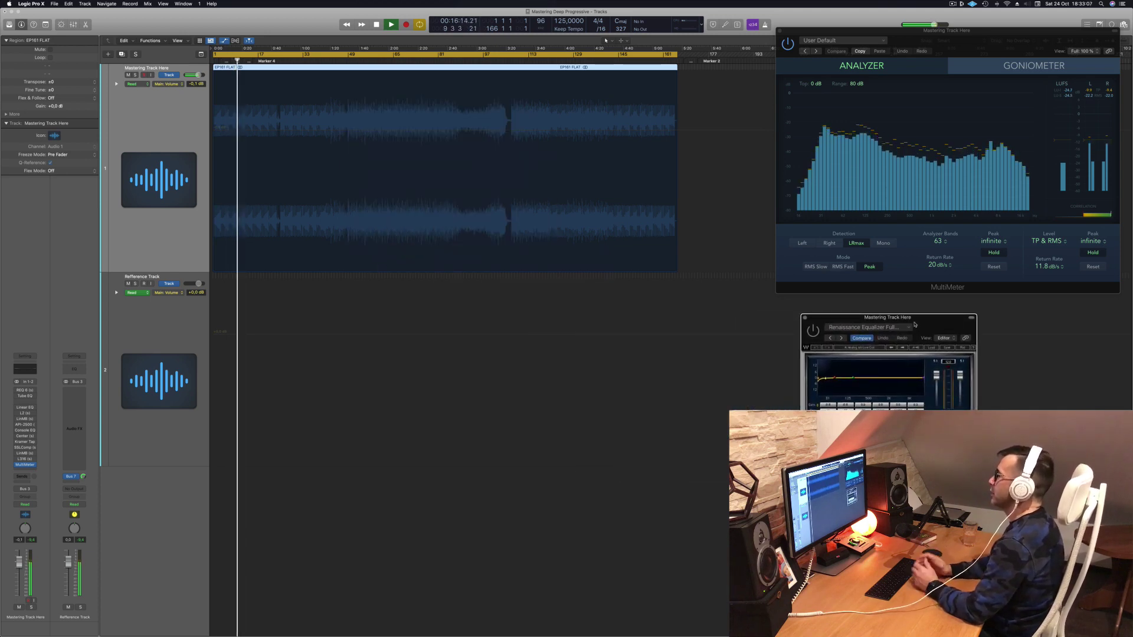
Audition successive sections of the mastering track while checking their spectrum and loudness on the MultiMeter, and stop playback.
left_click(281, 61)
left_click_drag(905, 318, 694, 323)
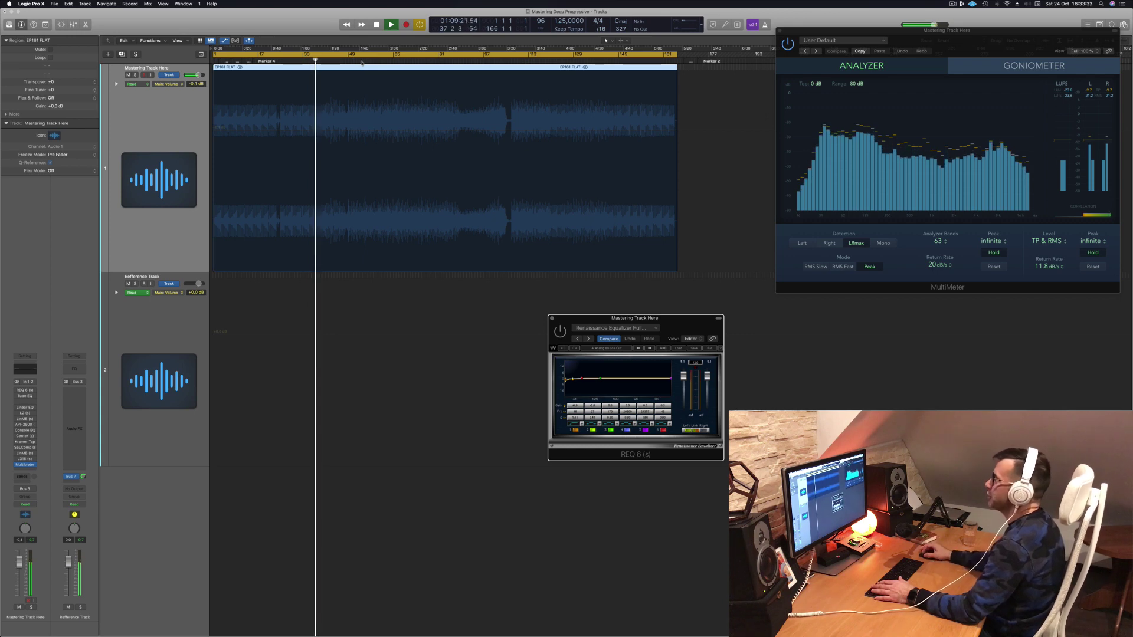
left_click(362, 60)
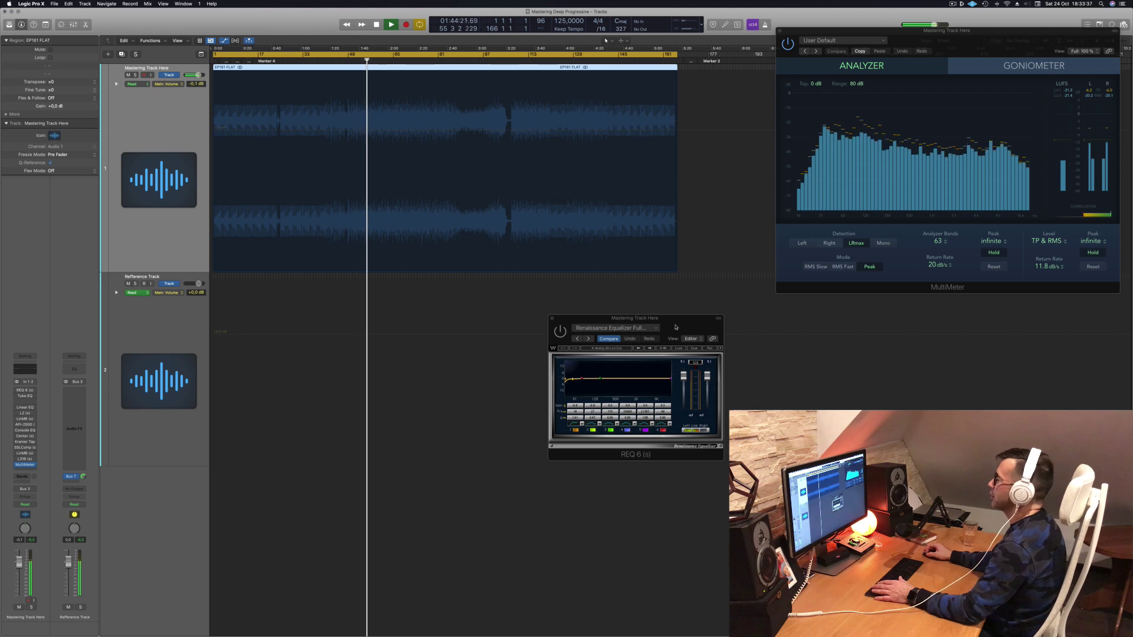
left_click_drag(676, 328, 895, 327)
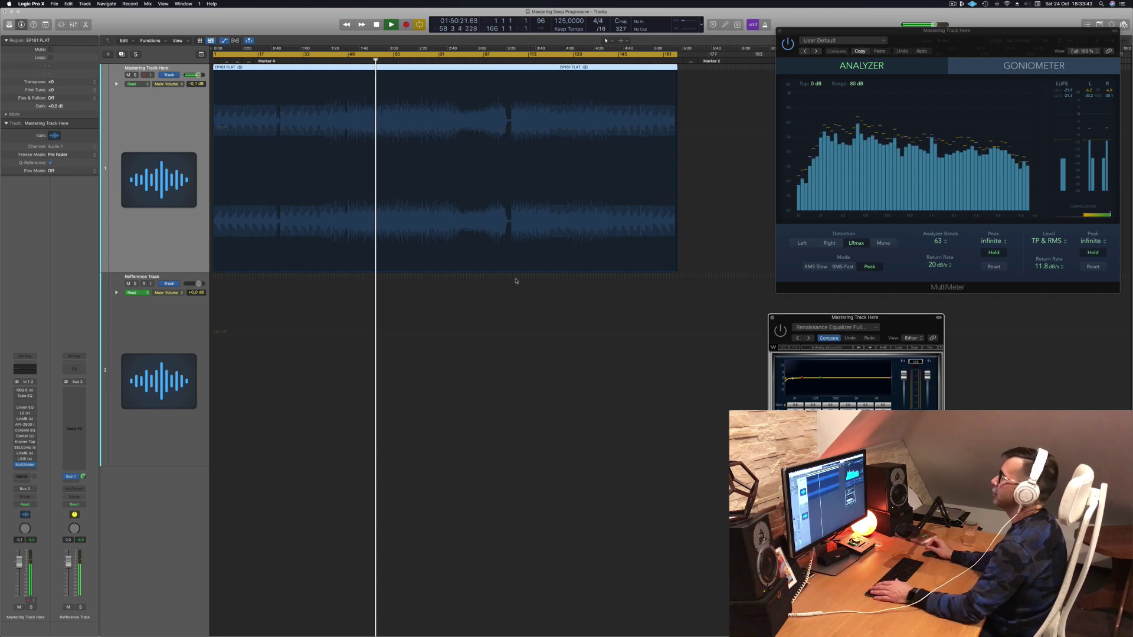
left_click(453, 59)
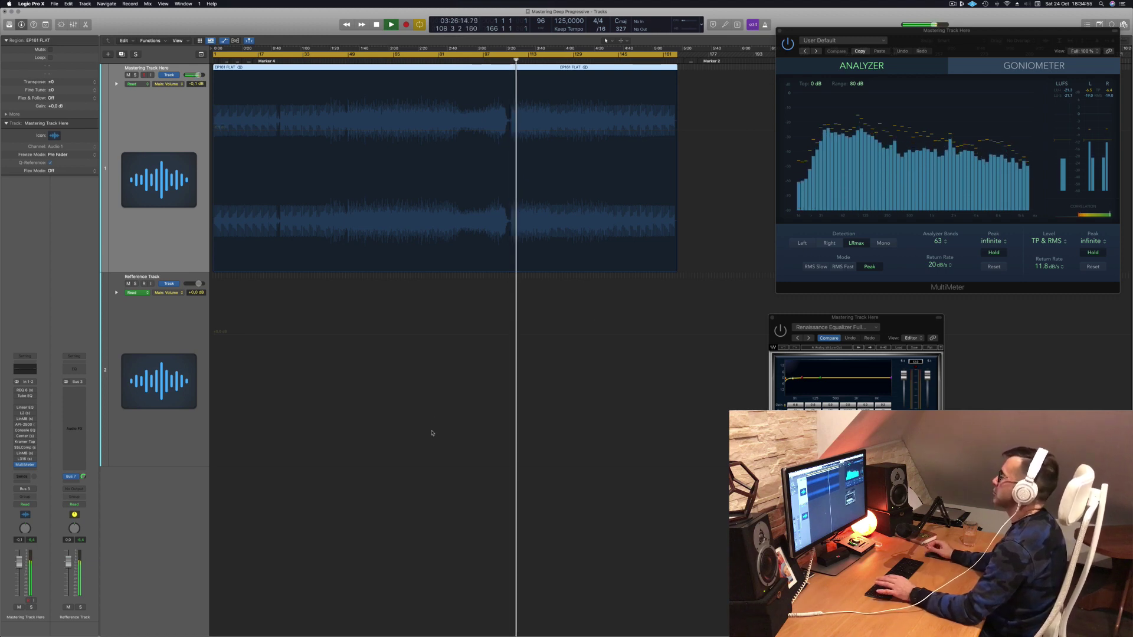
key("space")
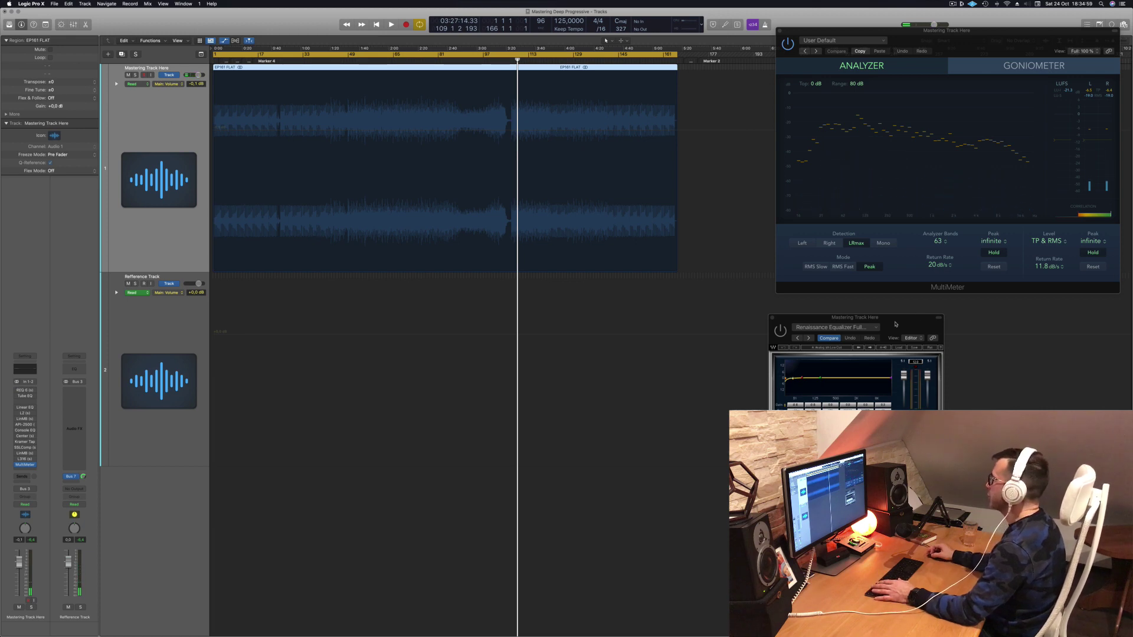
Switch on the REQ 6 equalizer, replay the track from the start, and trim the equalizer's output gain.
left_click_drag(896, 324, 514, 149)
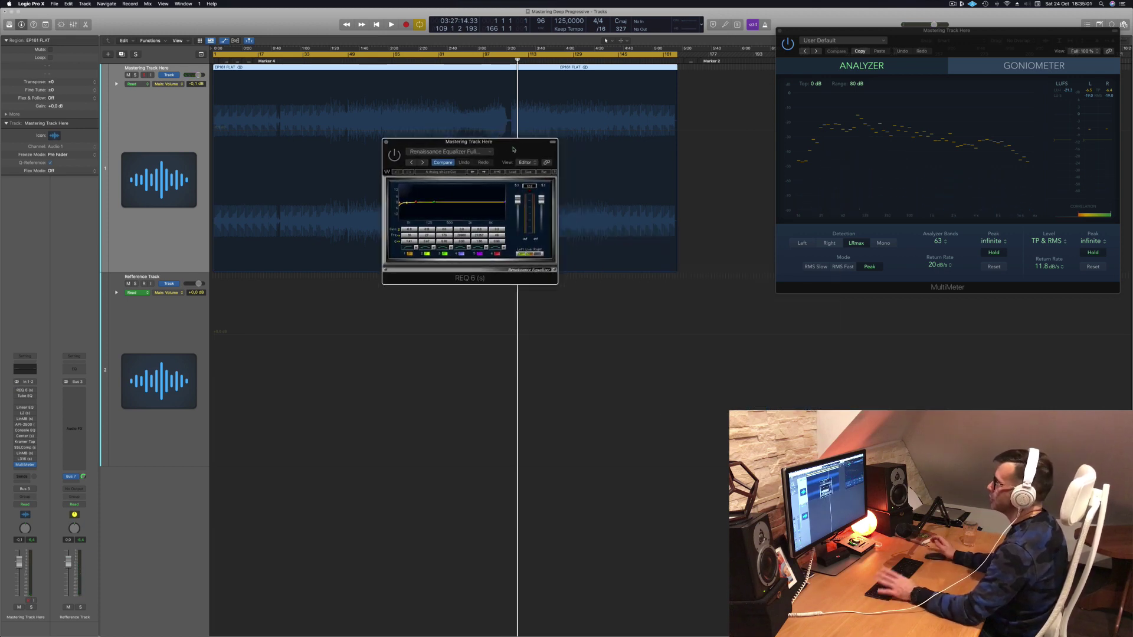
key("space")
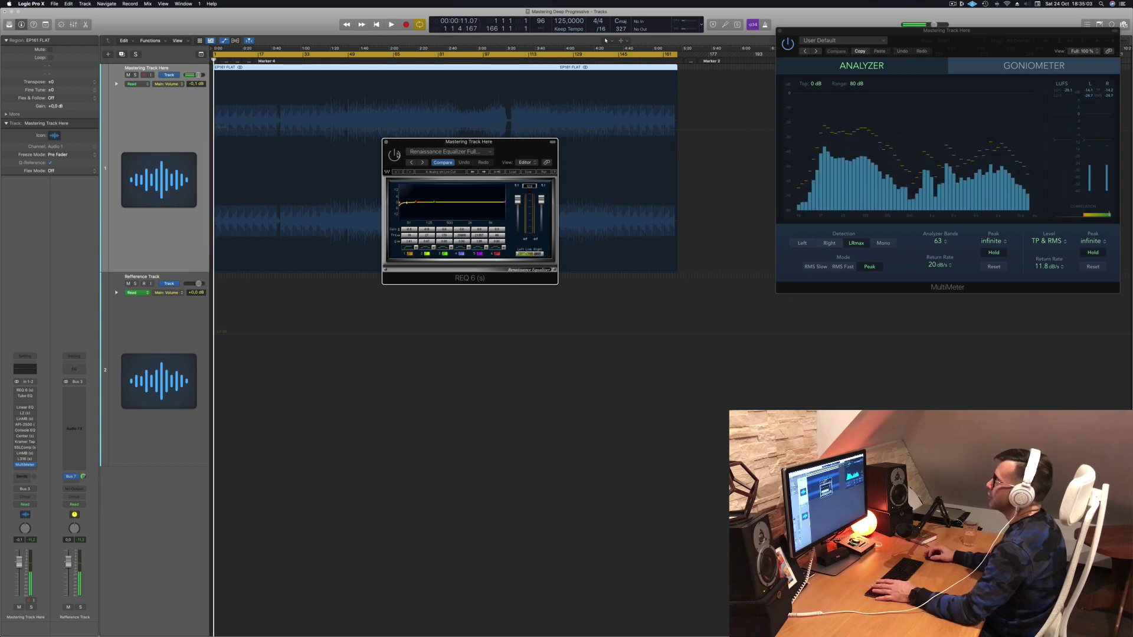
left_click_drag(539, 143, 559, 150)
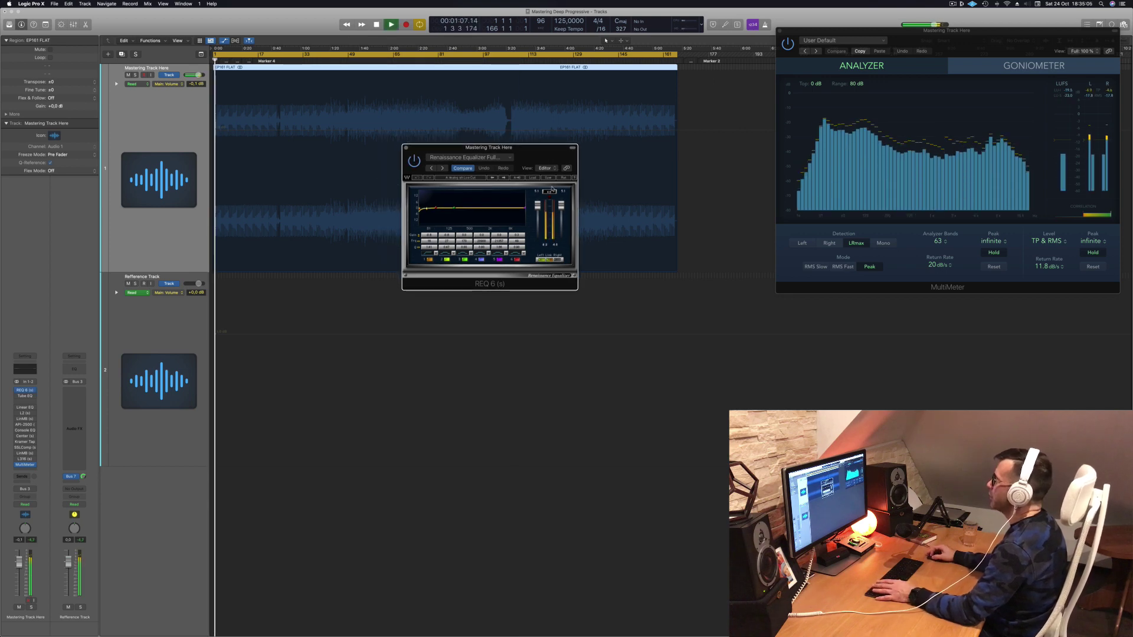
left_click(551, 193)
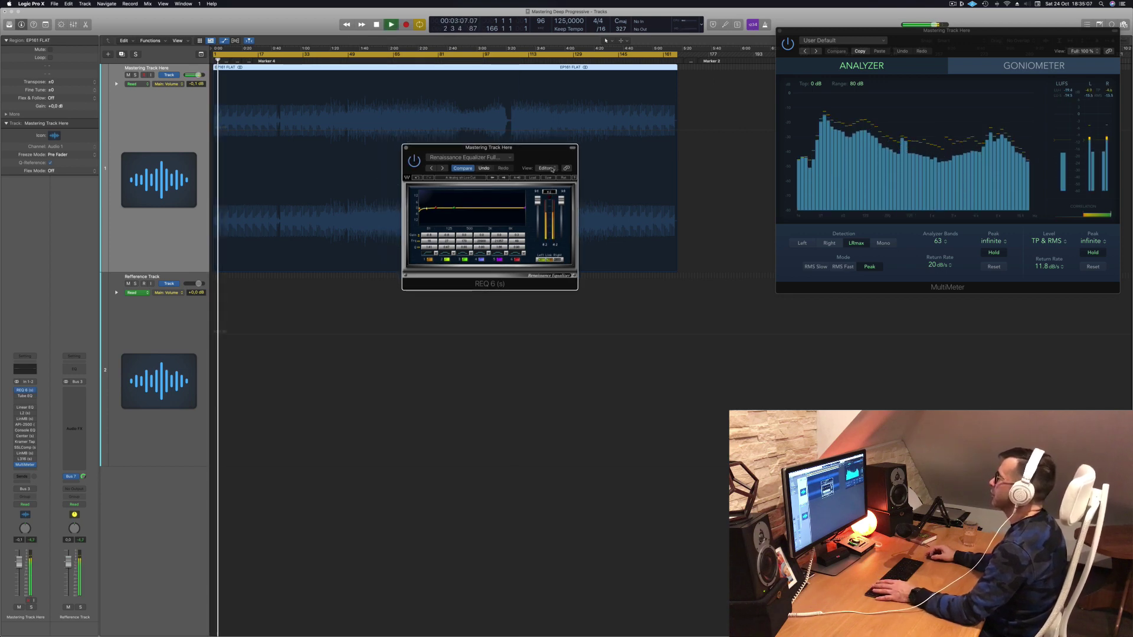
left_click_drag(546, 157, 541, 192)
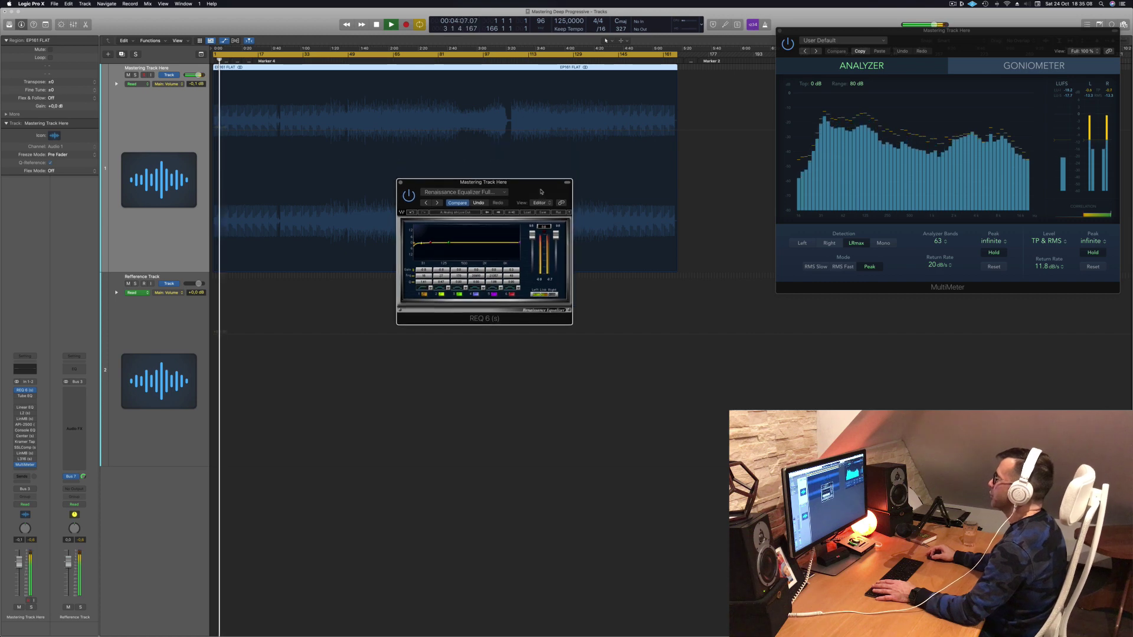
Trim the REQ 6 output gain again around 2:22 and check the levels in the section after the break.
left_click(422, 50)
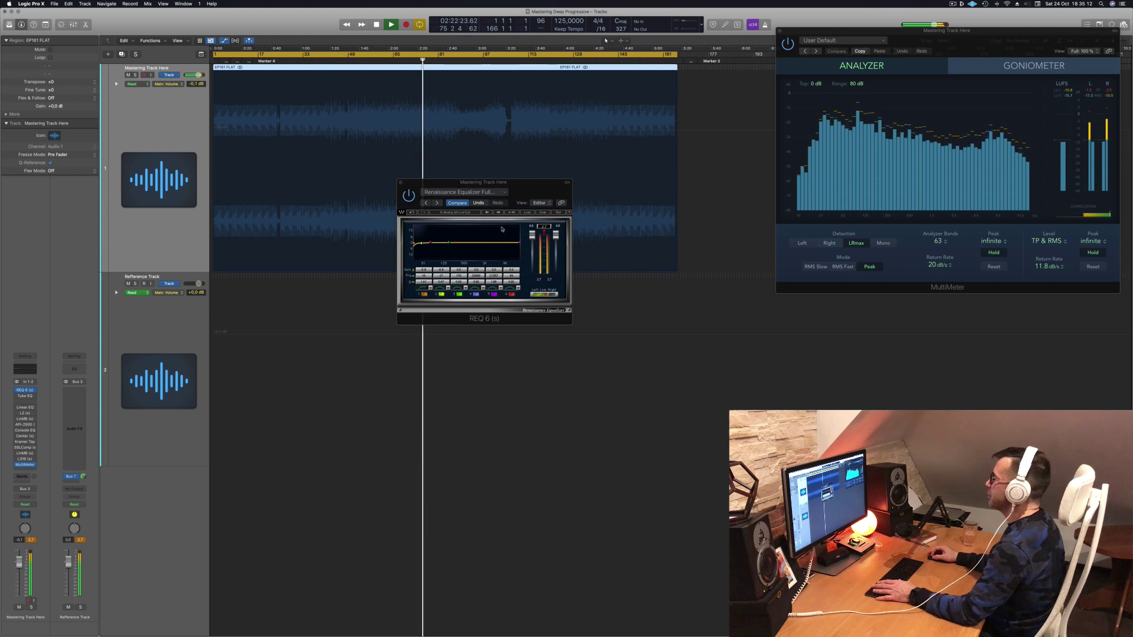
left_click(544, 226)
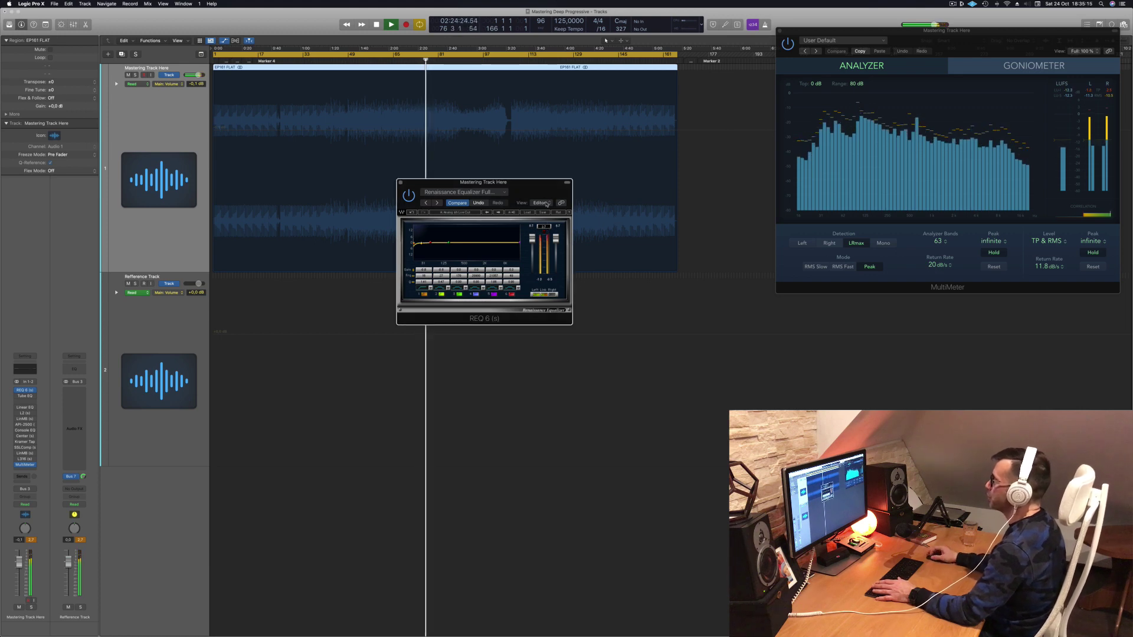
left_click_drag(520, 187, 562, 253)
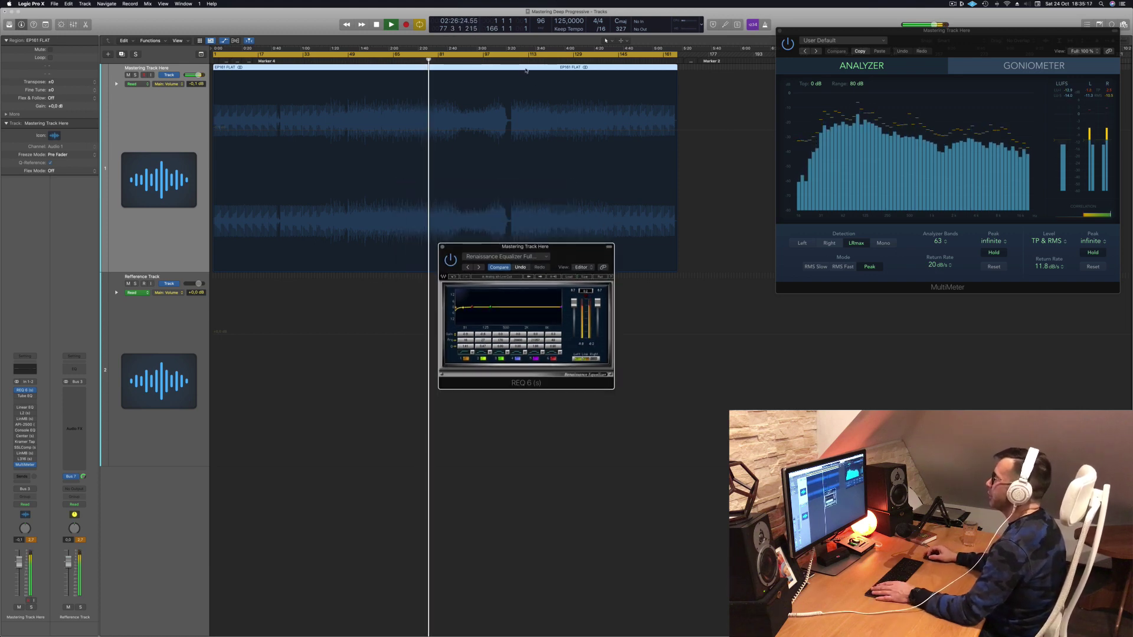
left_click(517, 49)
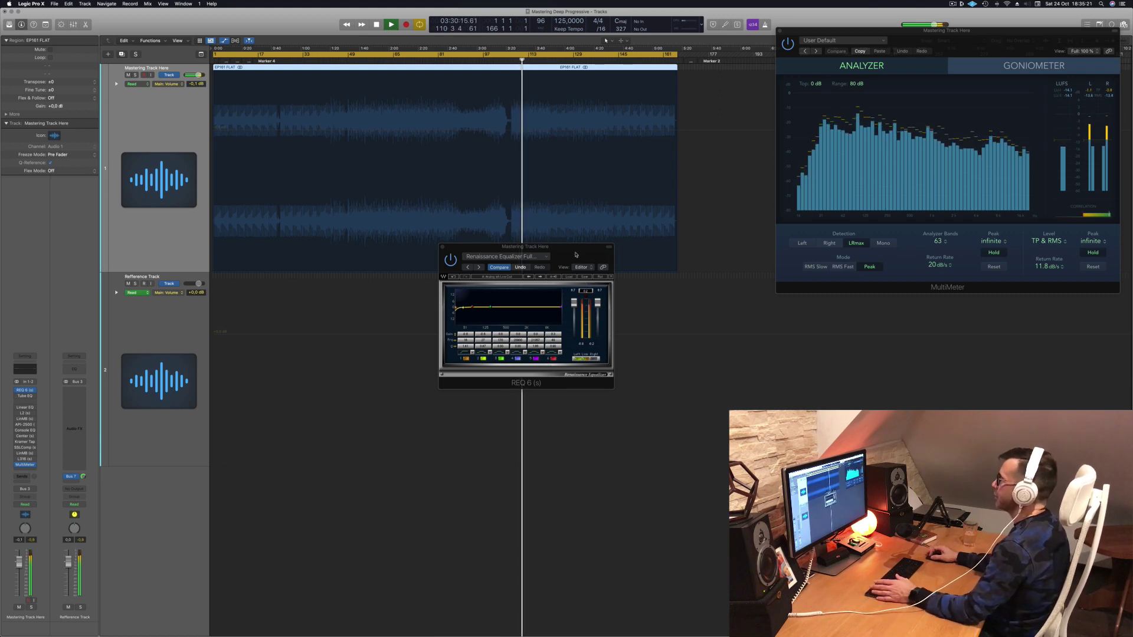
left_click_drag(577, 255, 627, 281)
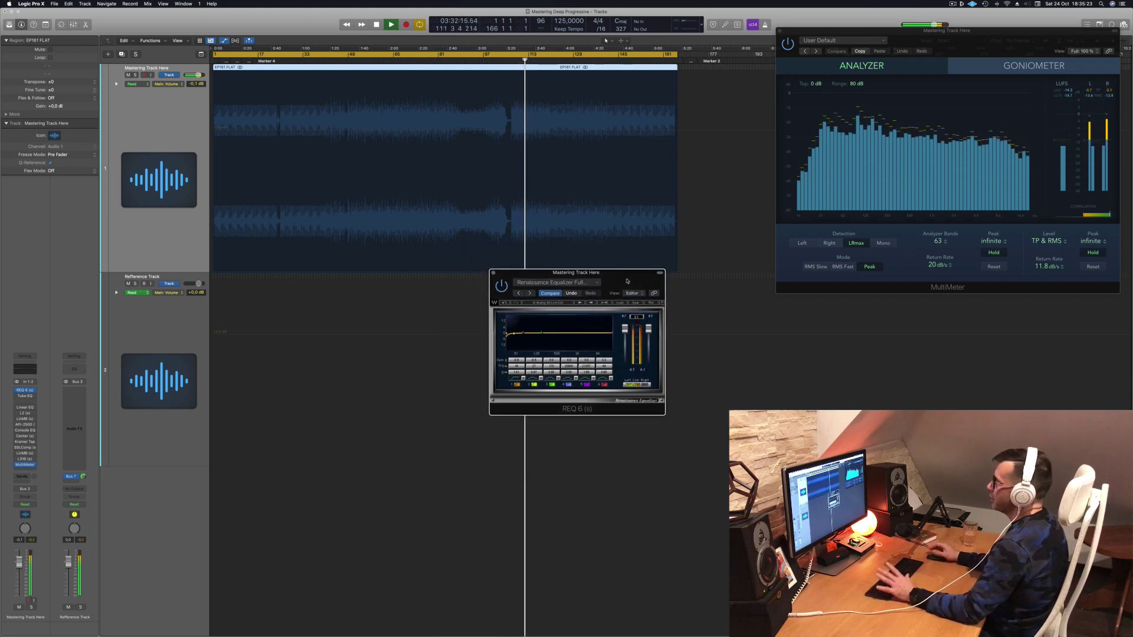
left_click(361, 125)
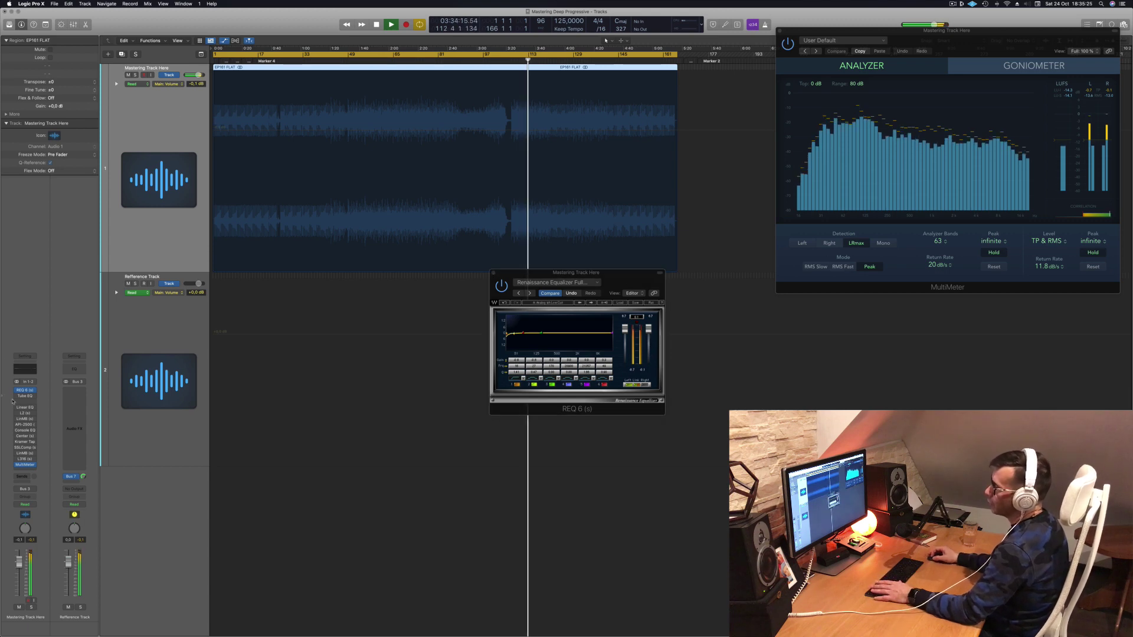
Open and enable the Vintage Tube EQ on the mastering track, arranging its window beside the REQ 6 equalizer.
left_click(24, 397)
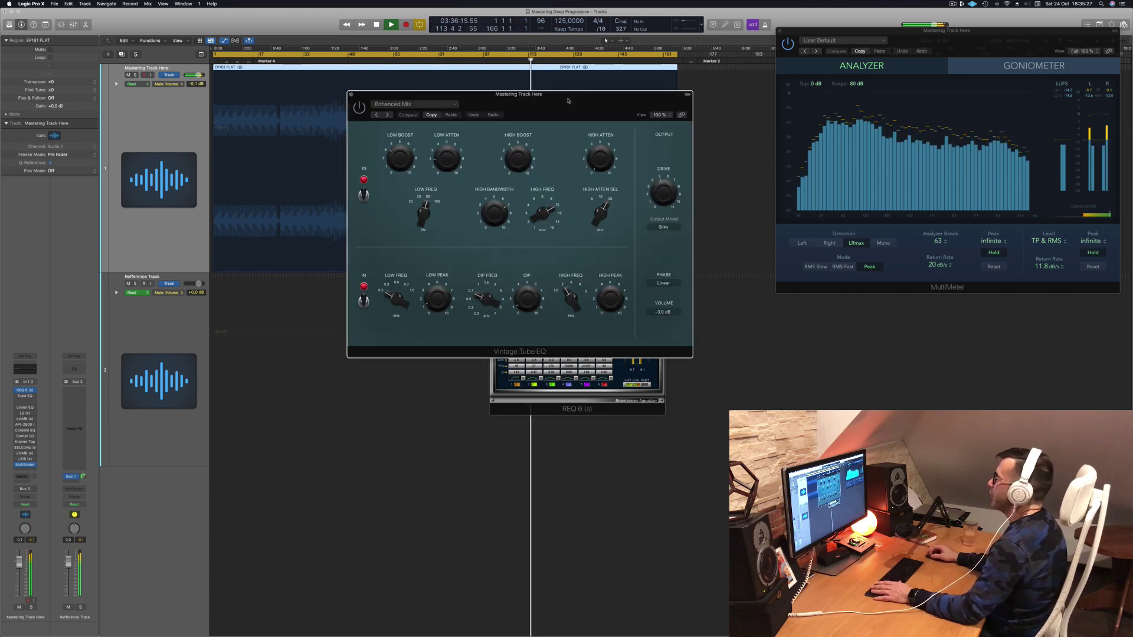
left_click_drag(568, 101, 868, 212)
left_click_drag(627, 279, 479, 275)
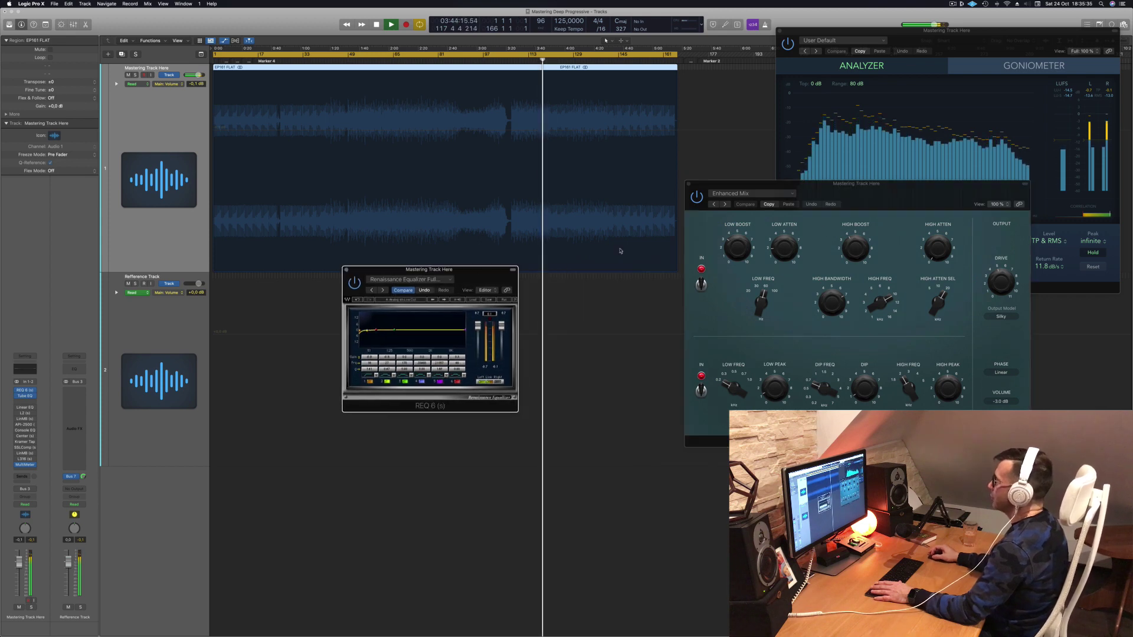
left_click_drag(908, 197, 714, 246)
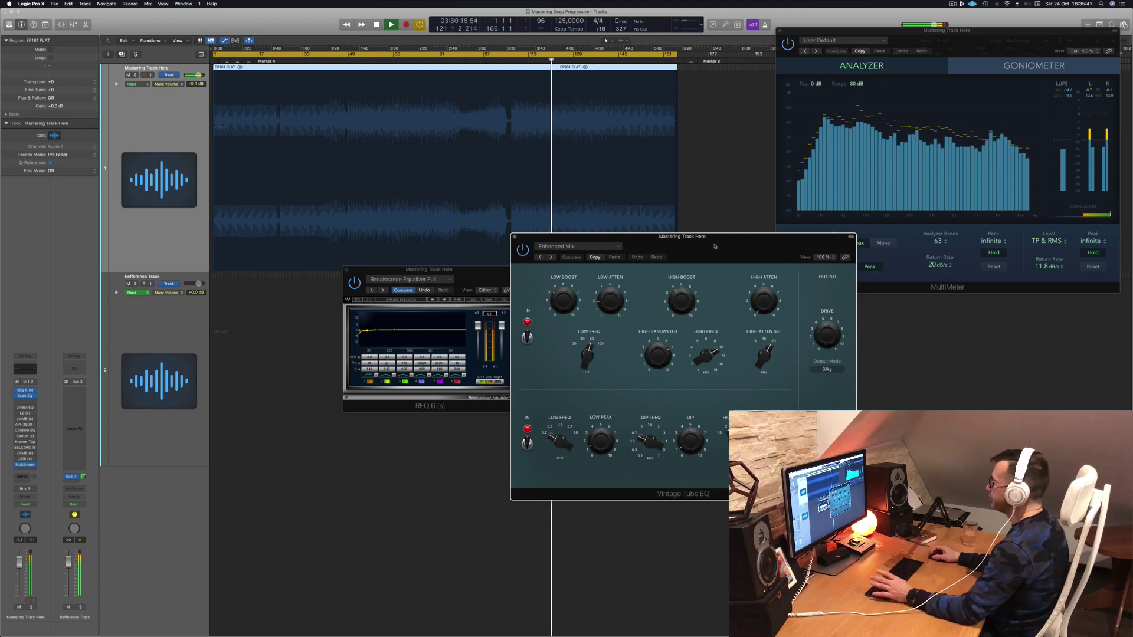
left_click_drag(722, 238, 747, 247)
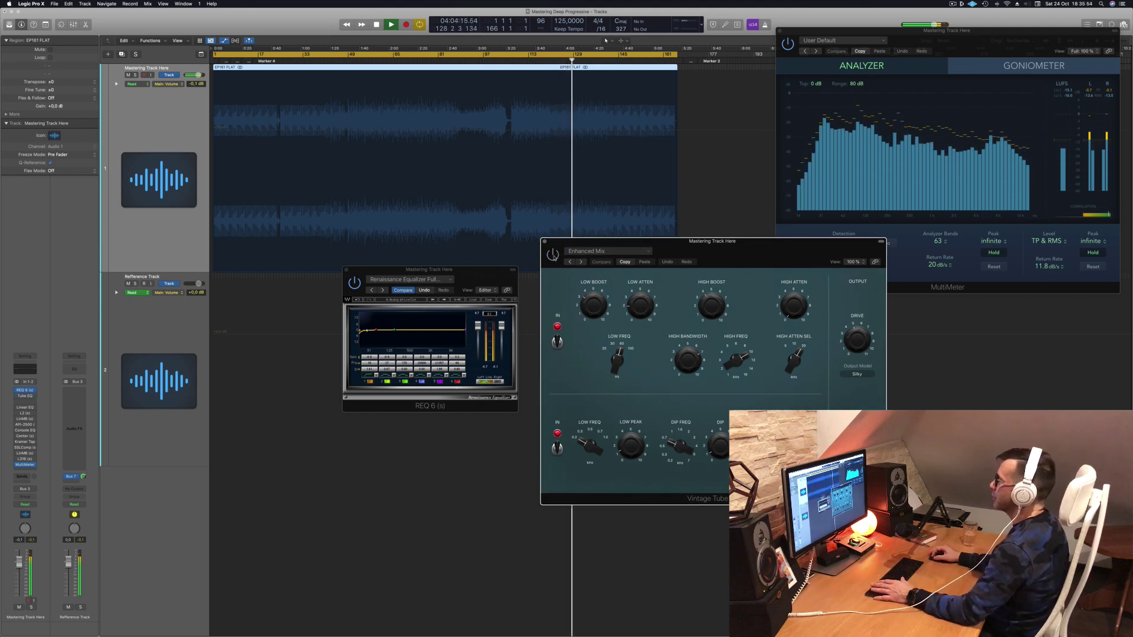
left_click_drag(747, 250, 767, 250)
Replay the track from an earlier section and inspect the Linear Phase EQ's curve and band settings, closing its window.
key("Return")
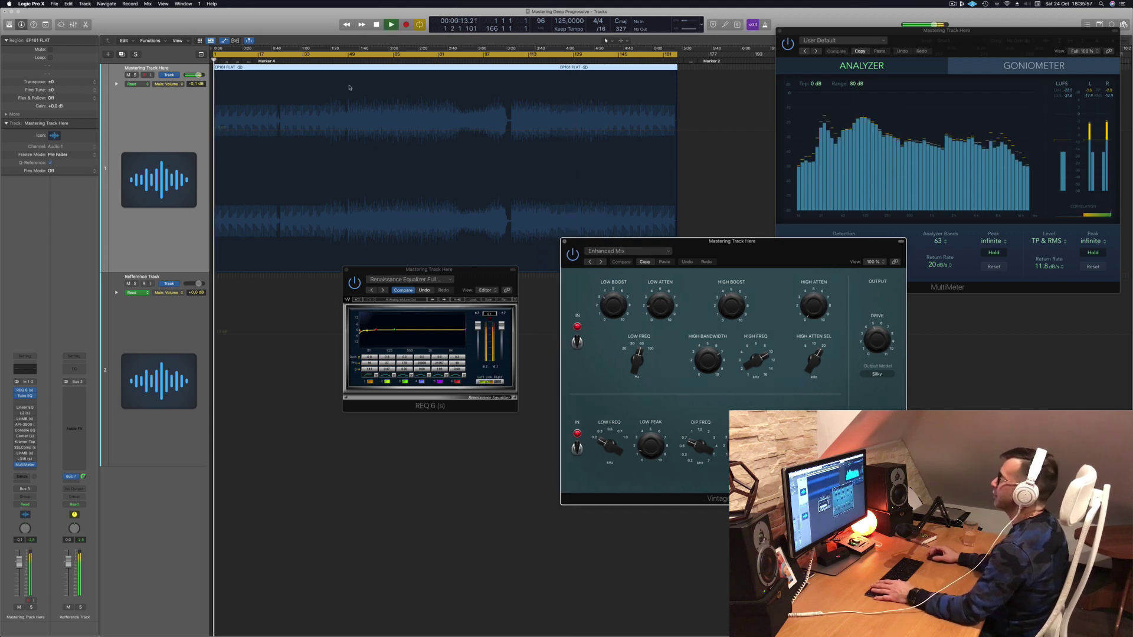
left_click(305, 61)
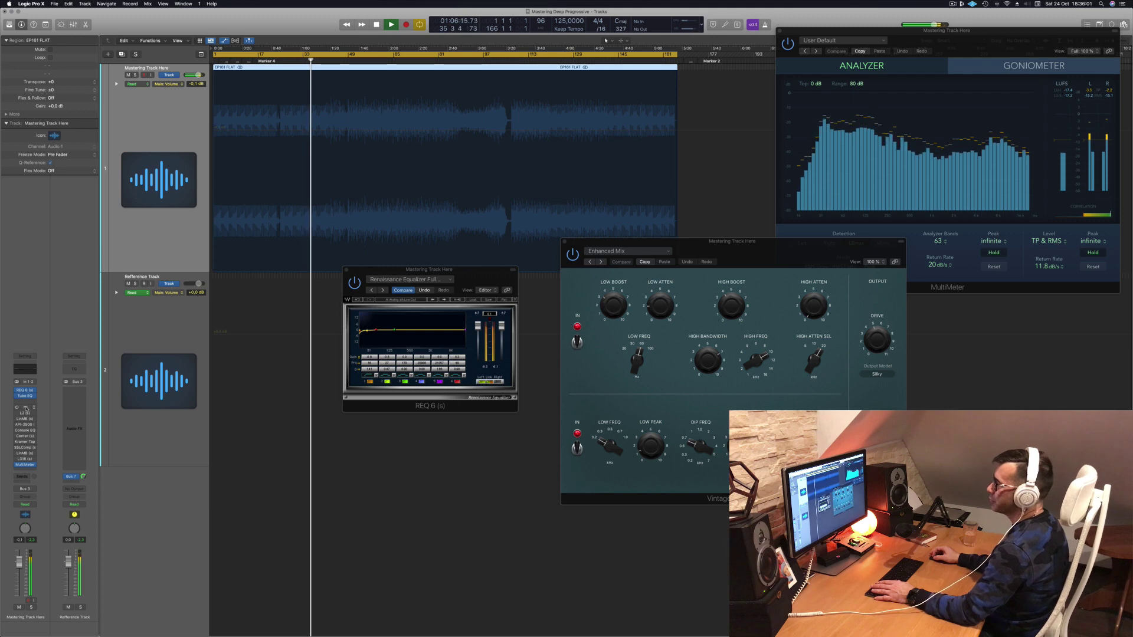
left_click(25, 409)
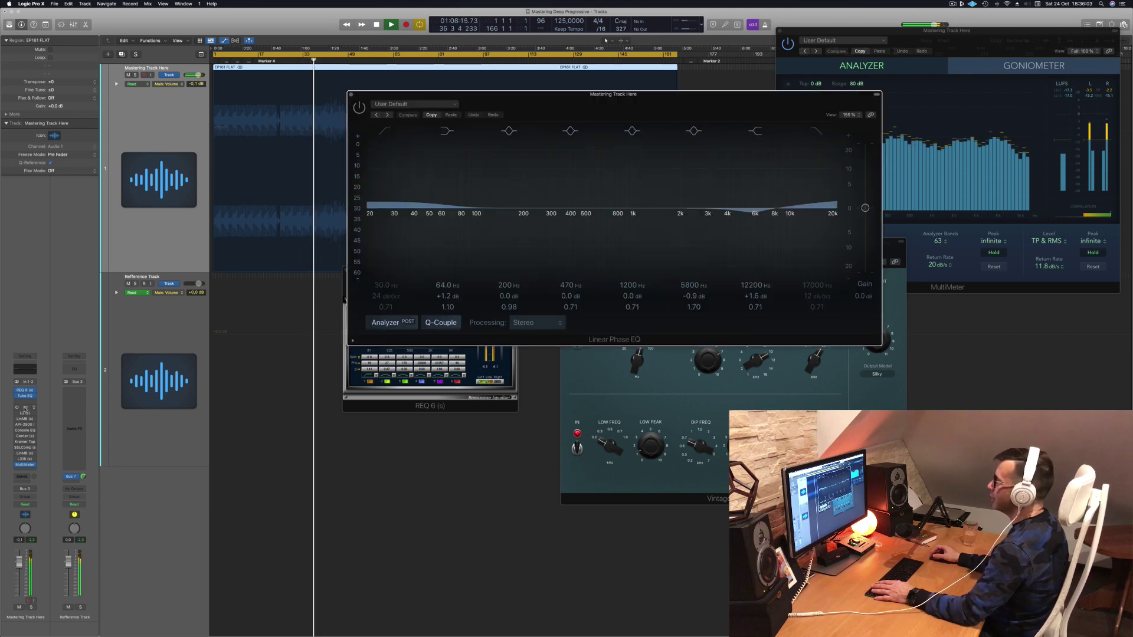
mouse_move(446, 100)
left_mouse_down()
mouse_move(392, 112)
mouse_move(434, 107)
left_mouse_up()
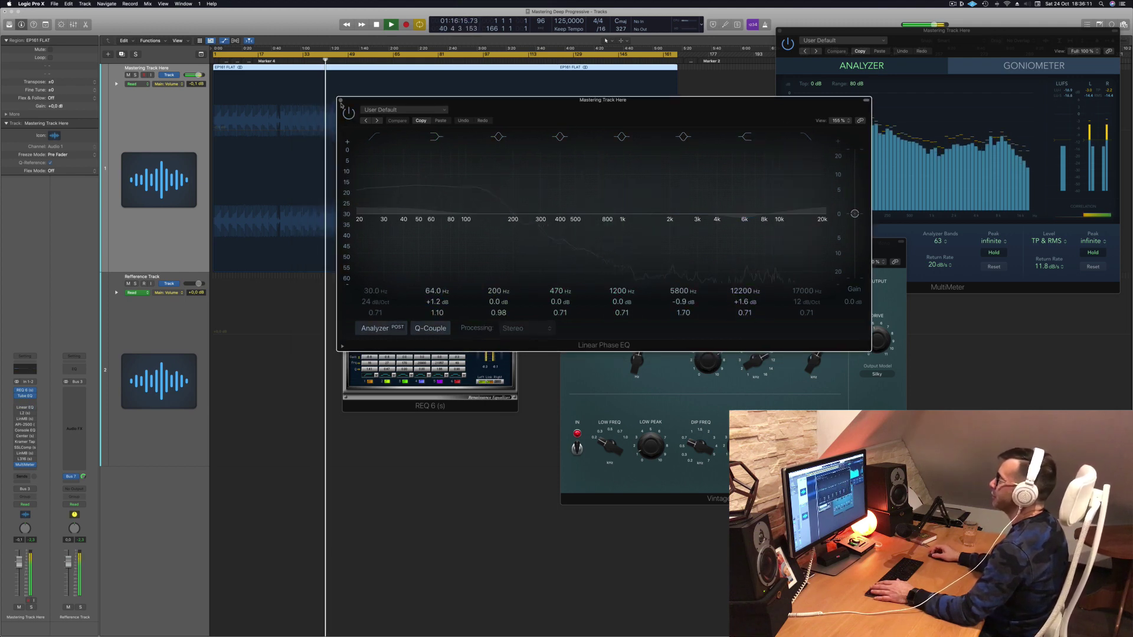
left_click(340, 100)
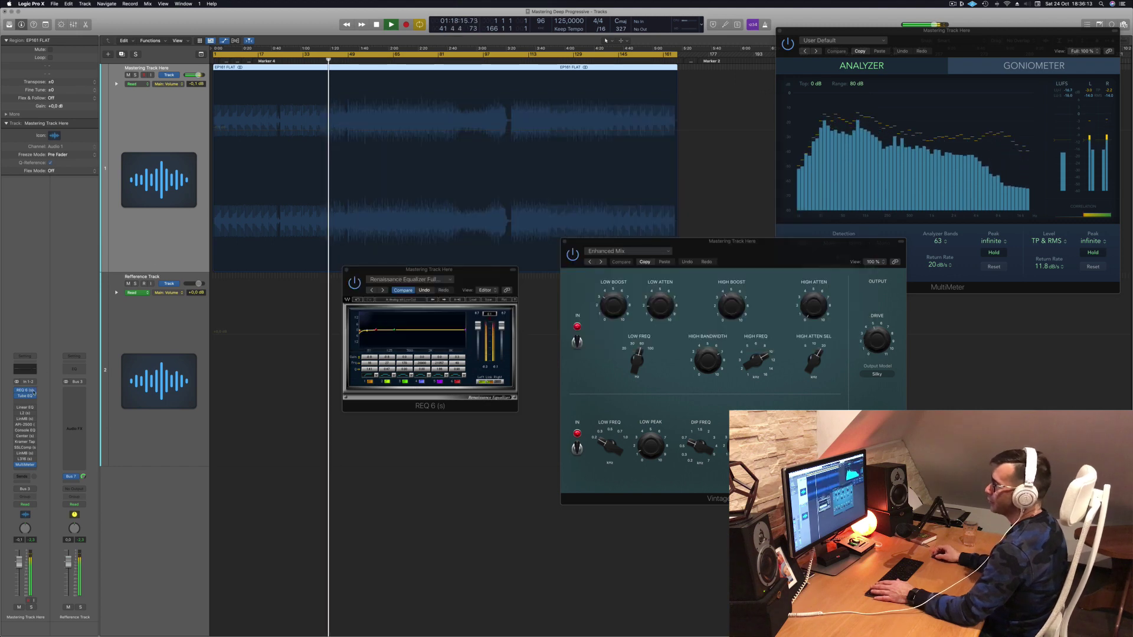
Open and enable the L2 Ultramaximizer on the mastering track, moving its window clear of the REQ 6 equalizer.
left_click(18, 413)
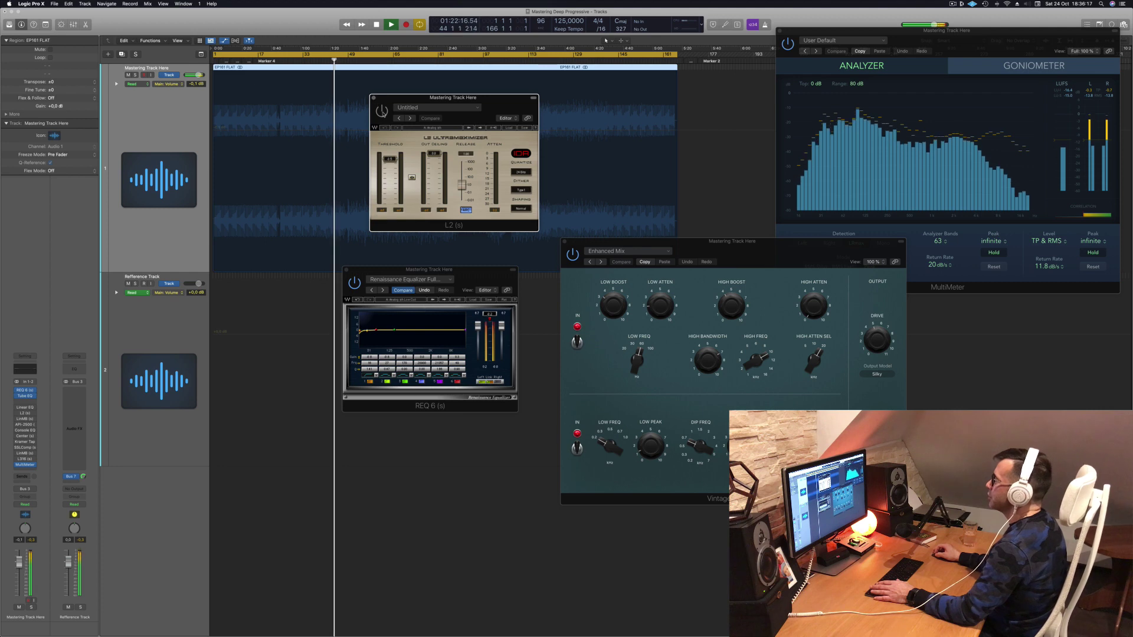
mouse_move(507, 105)
left_mouse_down()
mouse_move(491, 111)
mouse_move(500, 117)
left_mouse_up()
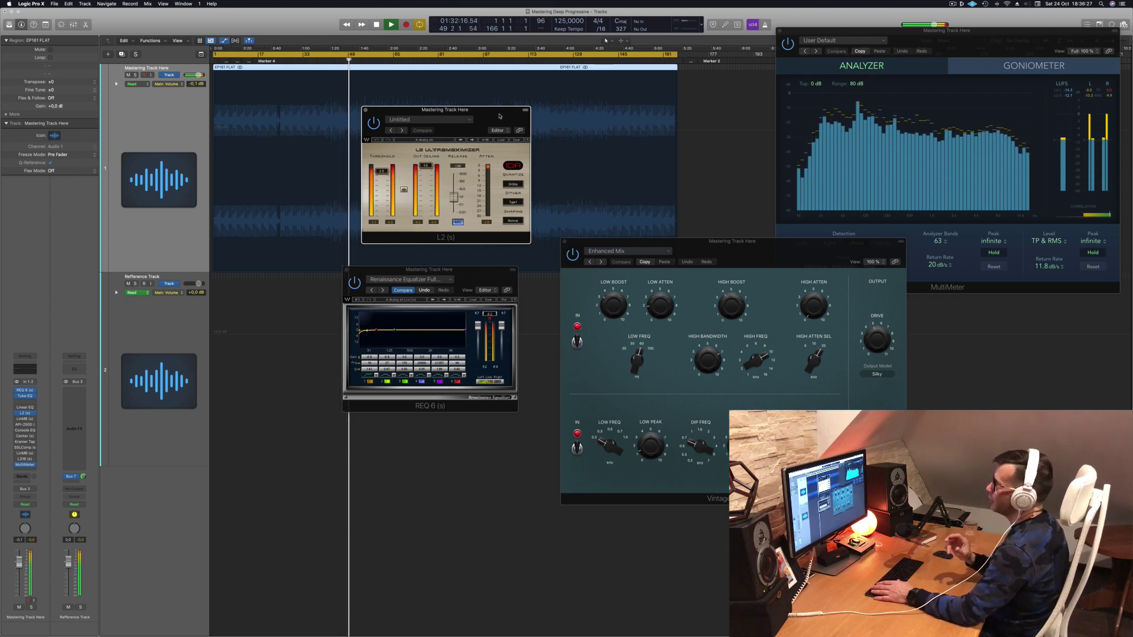
left_click_drag(500, 116, 642, 155)
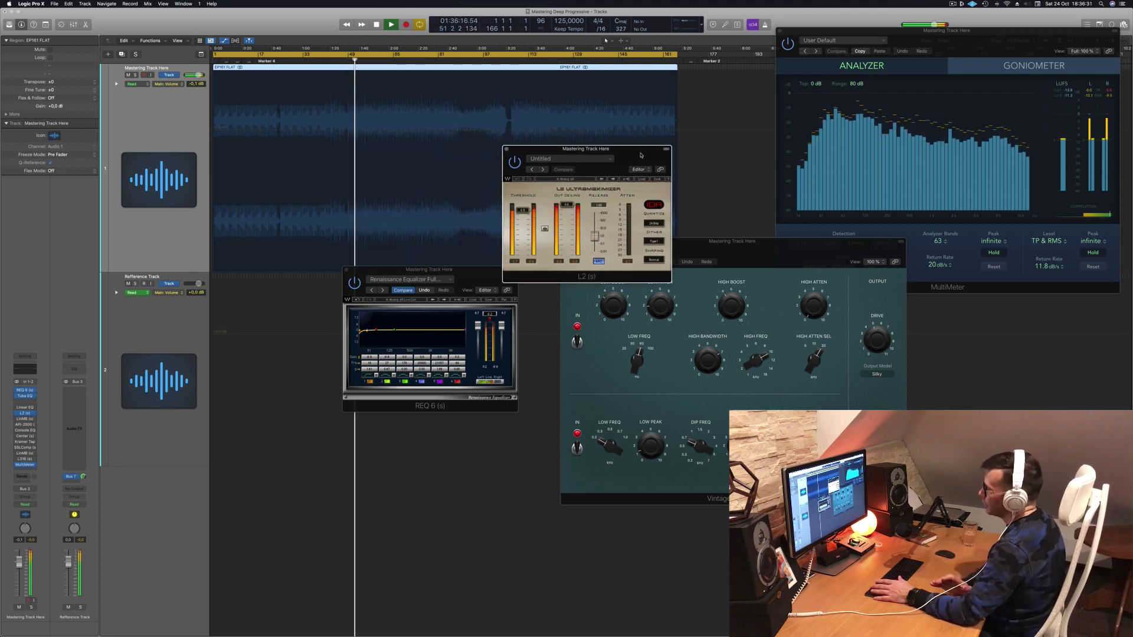
Readjust the REQ 6 output gain with Trim while the limiter runs, and arrange the equalizer beside the L2 Ultramaximizer.
left_click(489, 314)
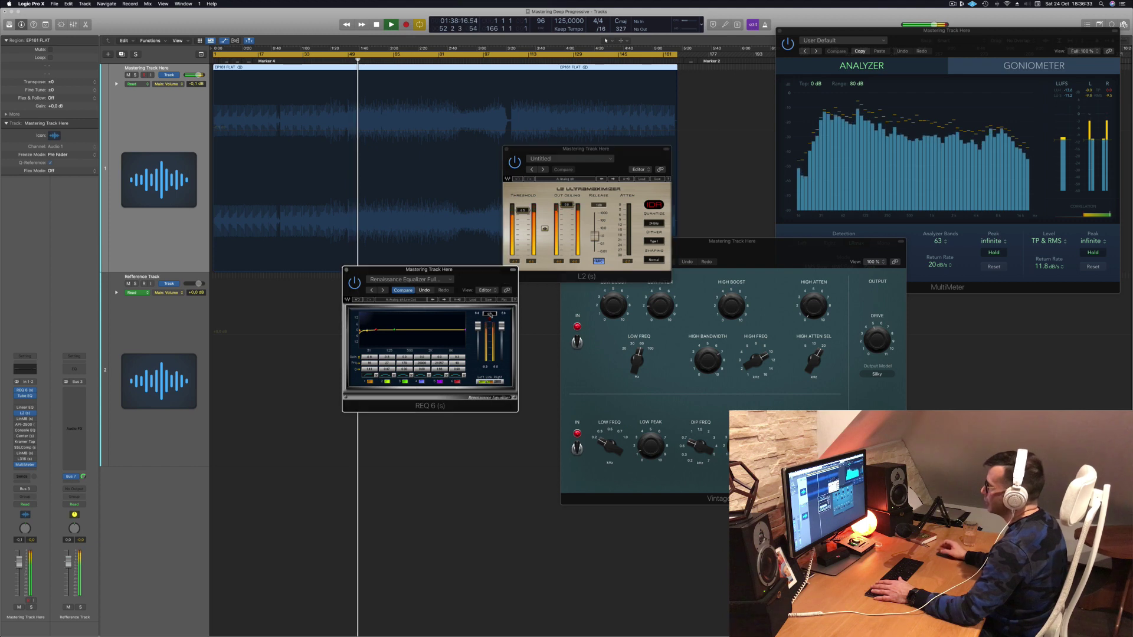
left_click_drag(492, 288, 966, 172)
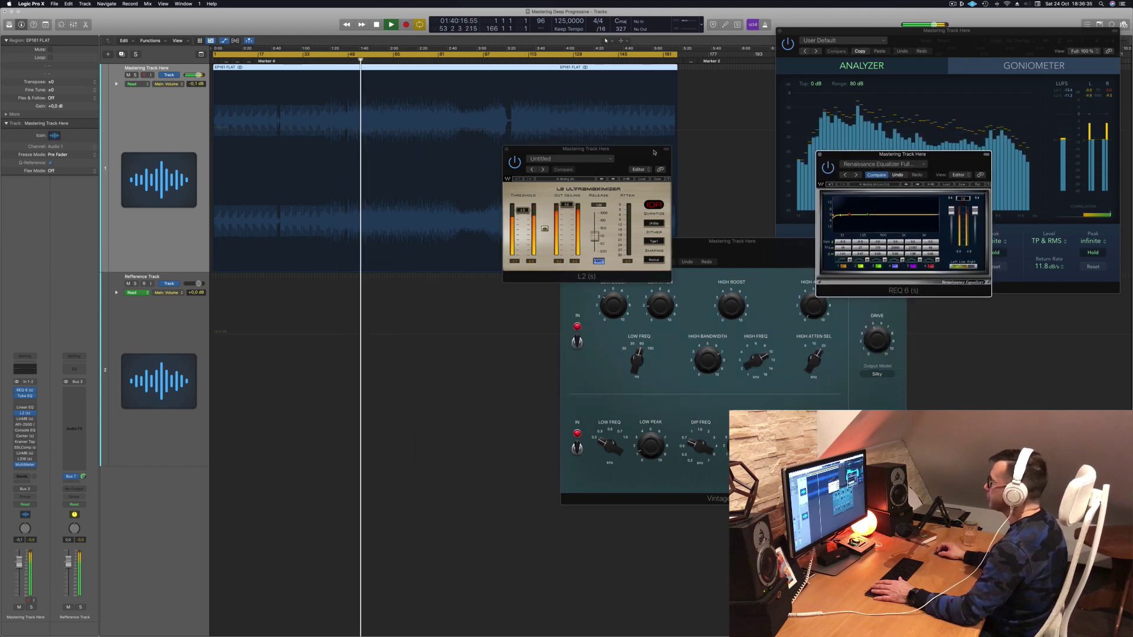
left_click_drag(654, 153, 584, 215)
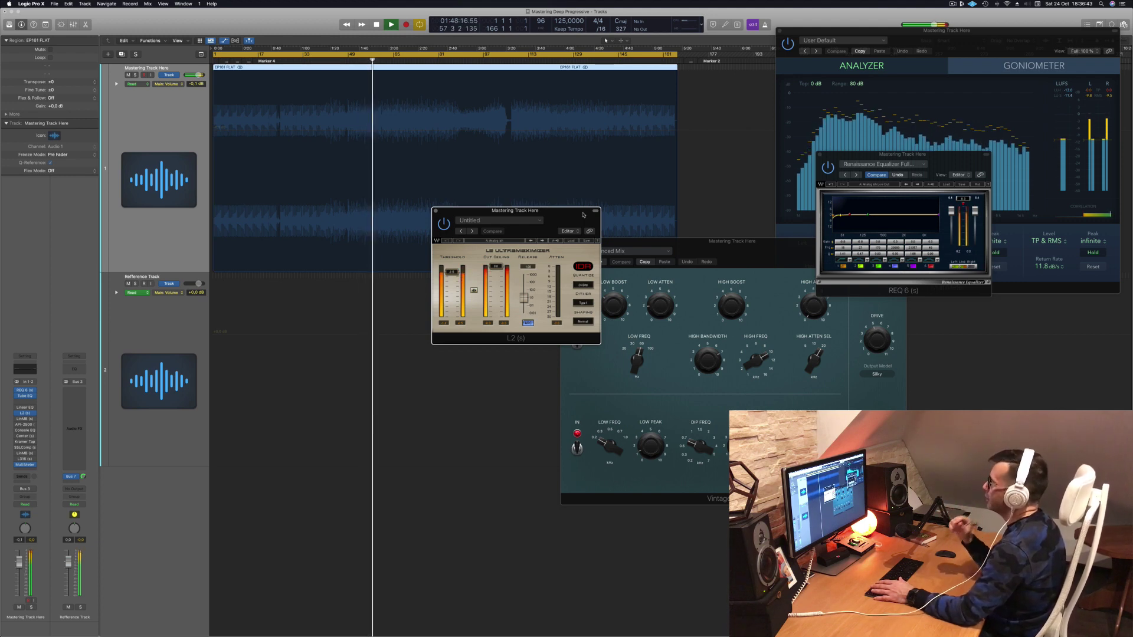
left_click(963, 196)
left_click_drag(944, 165, 791, 200)
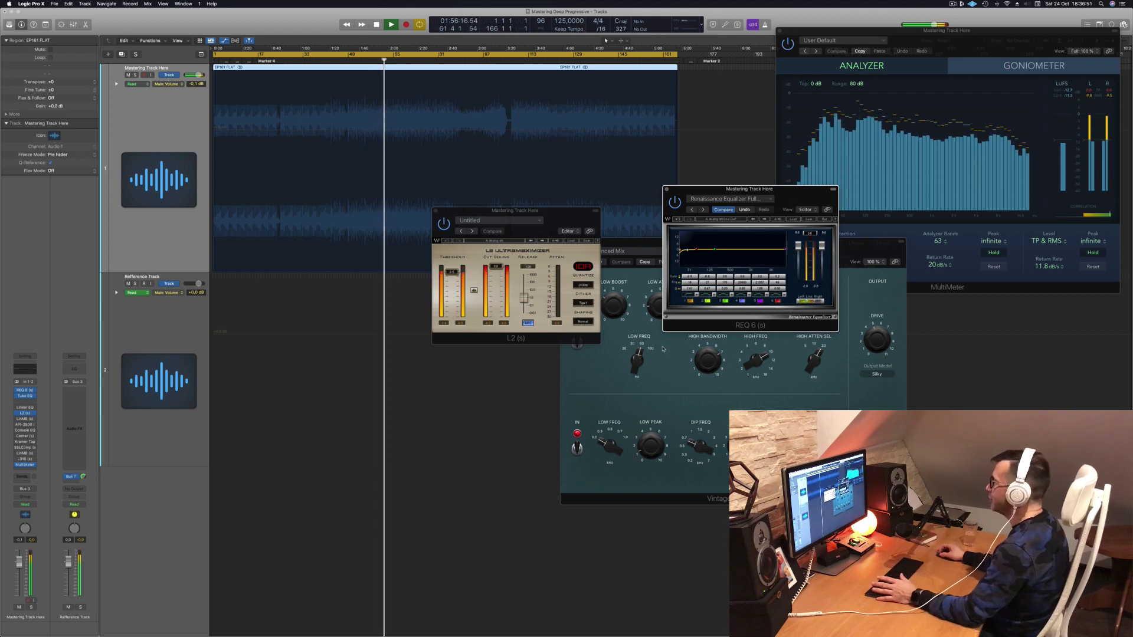
Move the L2 Ultramaximizer window beside the REQ 6 equalizer, and open the Linear Phase Multiband on the mastering track.
left_click(555, 335)
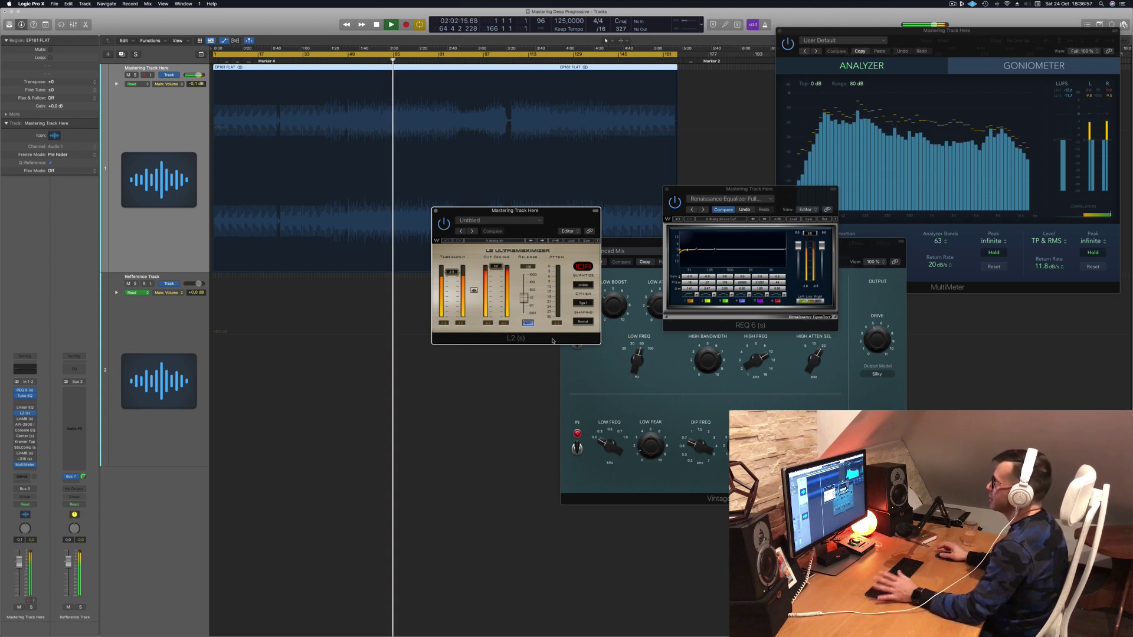
left_click_drag(555, 210, 975, 256)
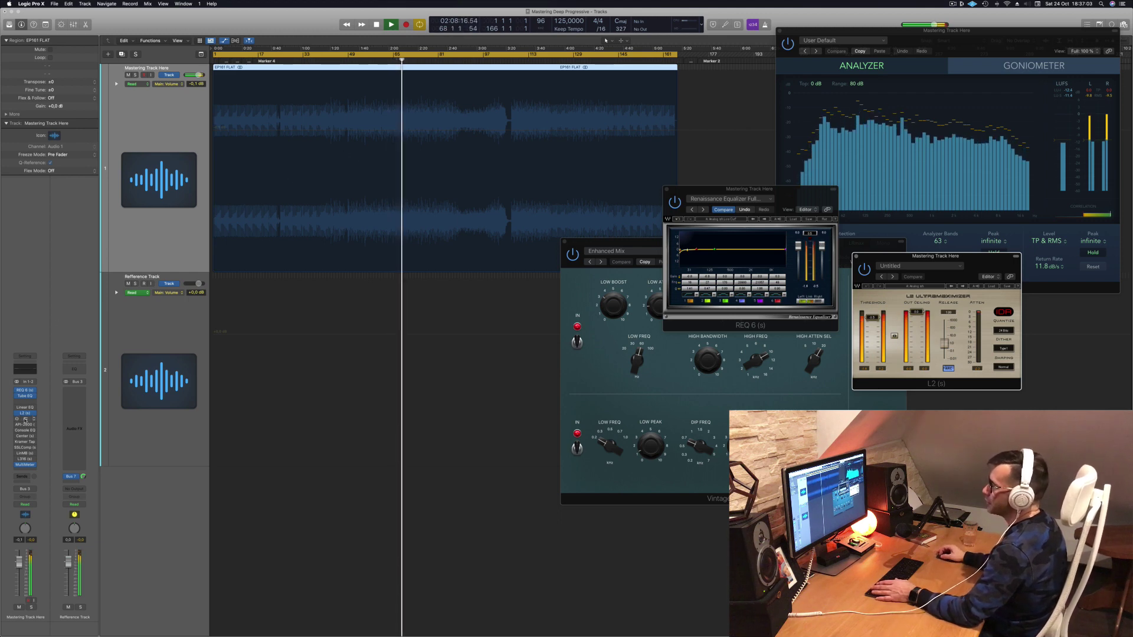
left_click(24, 418)
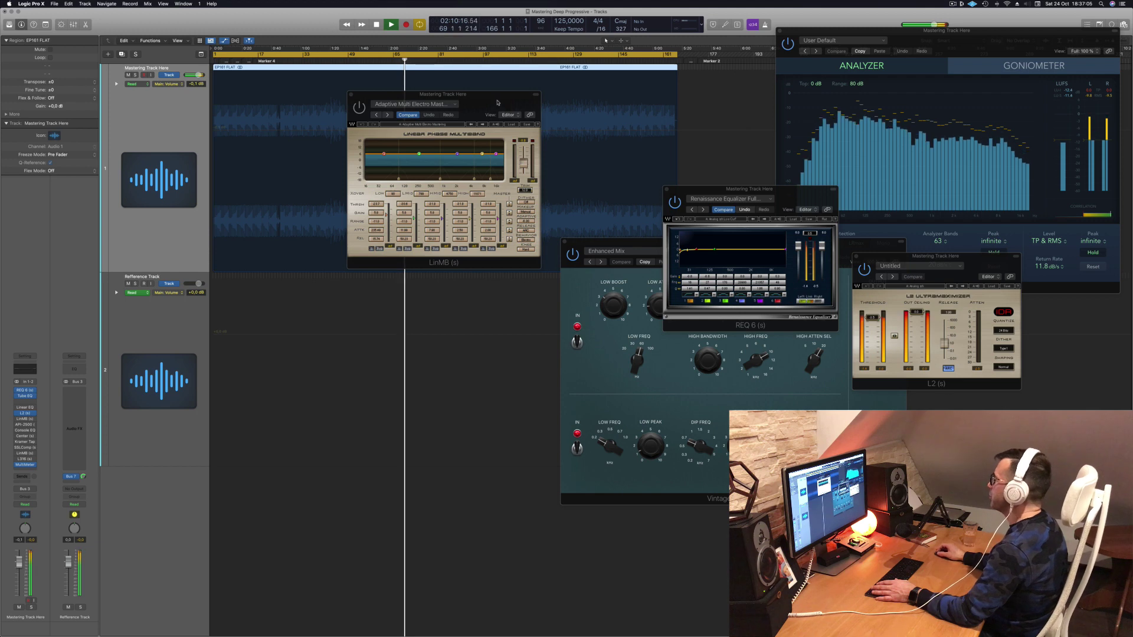
left_click_drag(494, 95, 477, 195)
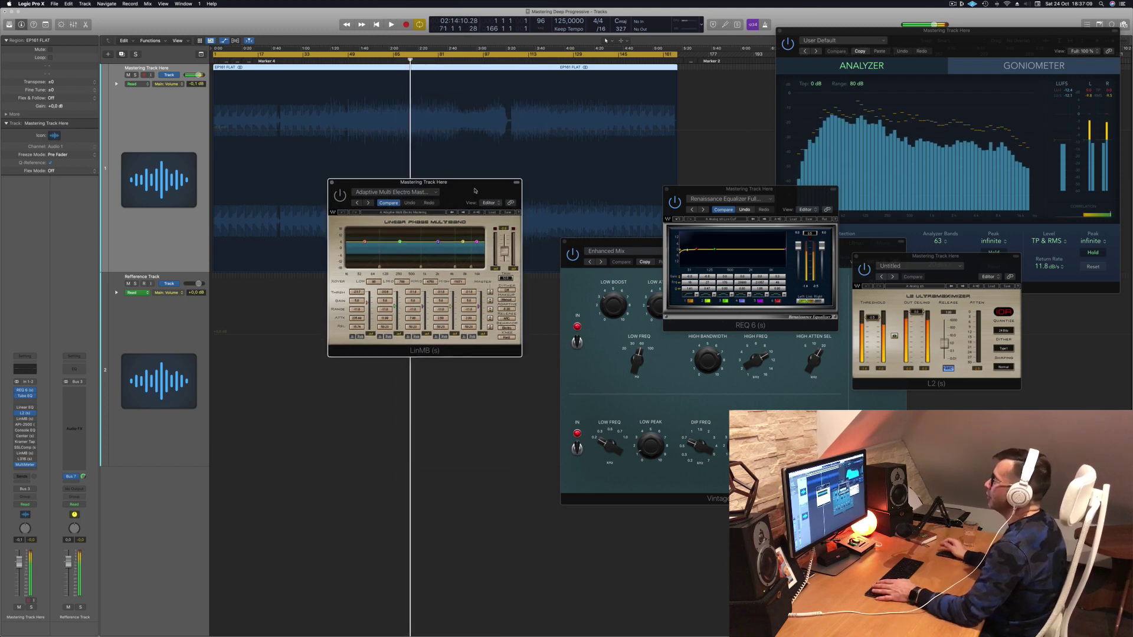
Enable the Linear Phase Multiband and audition it from the track's beginning and from a section around 1:19.
key("Return")
key("space")
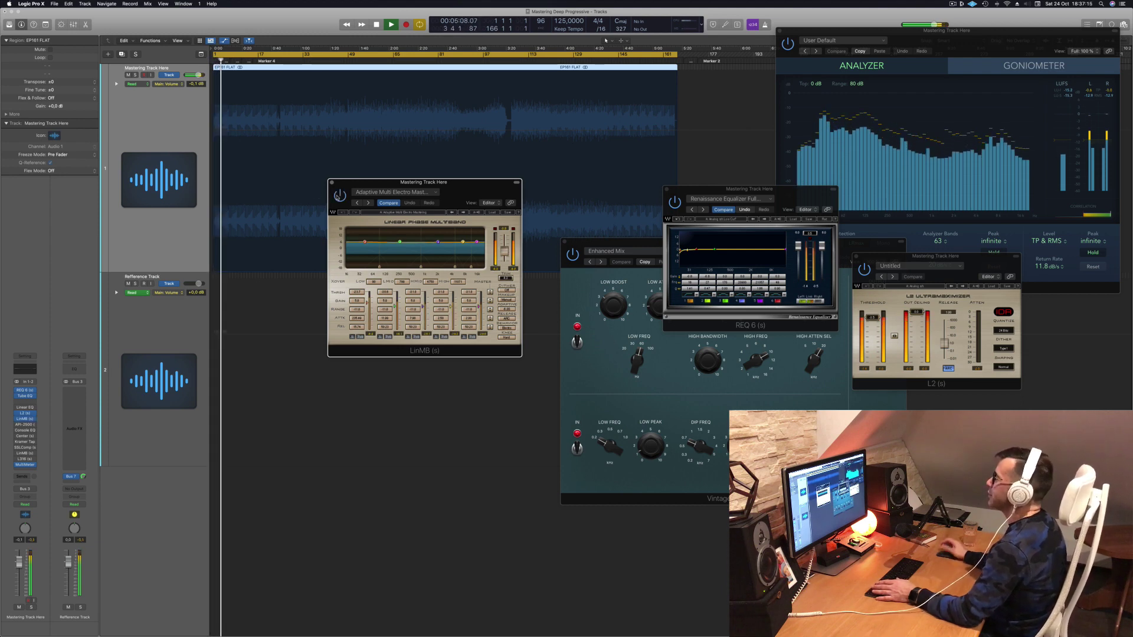
left_click_drag(468, 183, 488, 183)
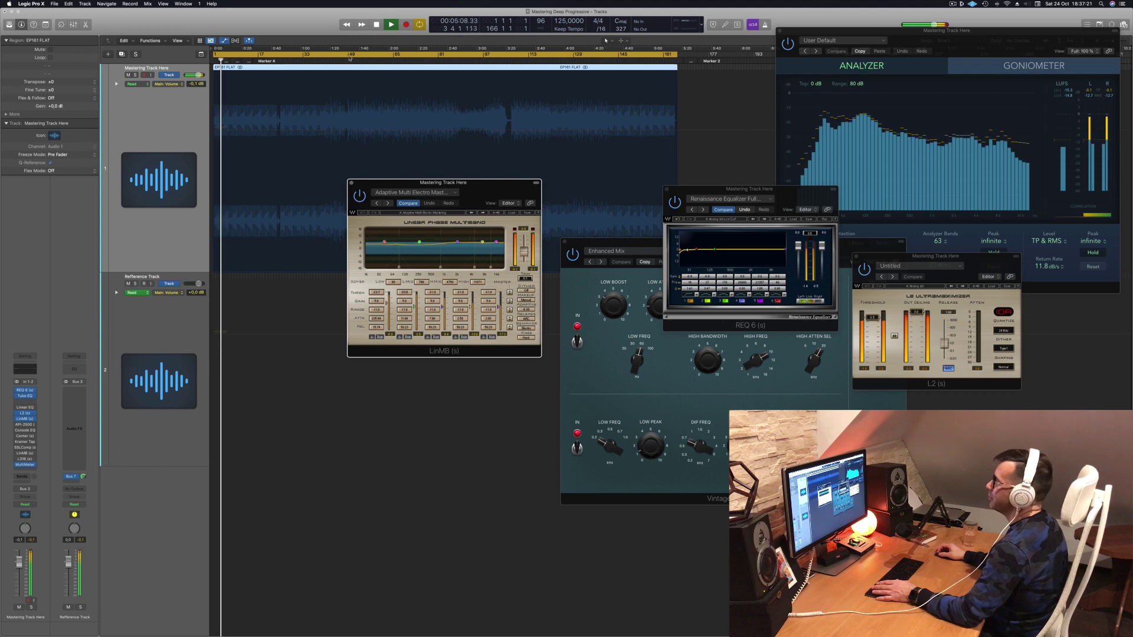
left_click(329, 59)
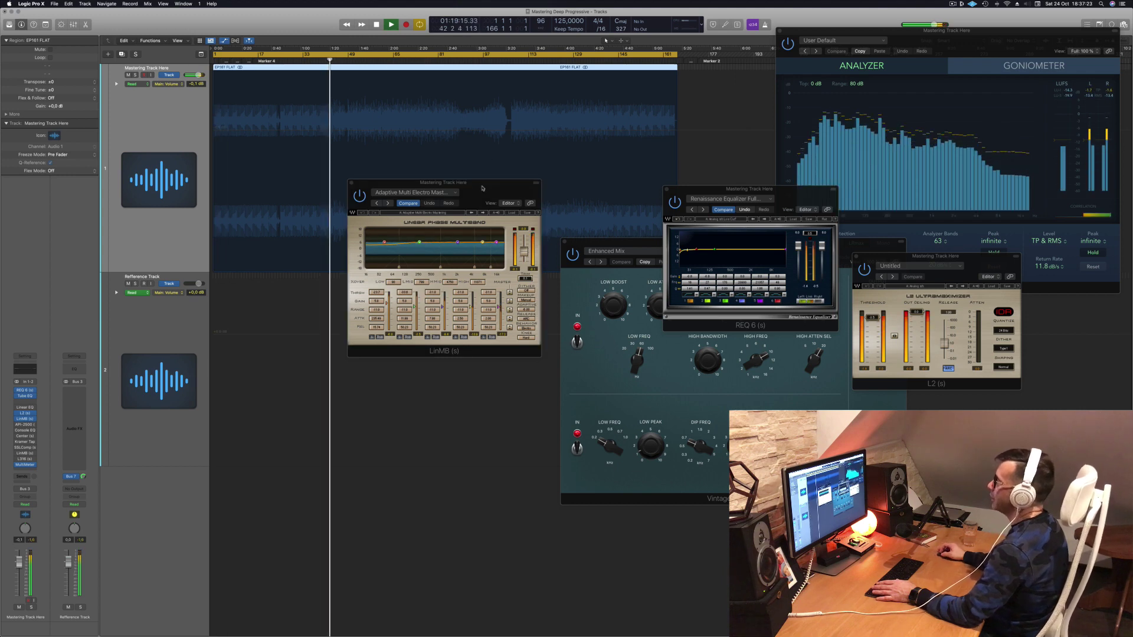
left_click_drag(485, 193, 496, 190)
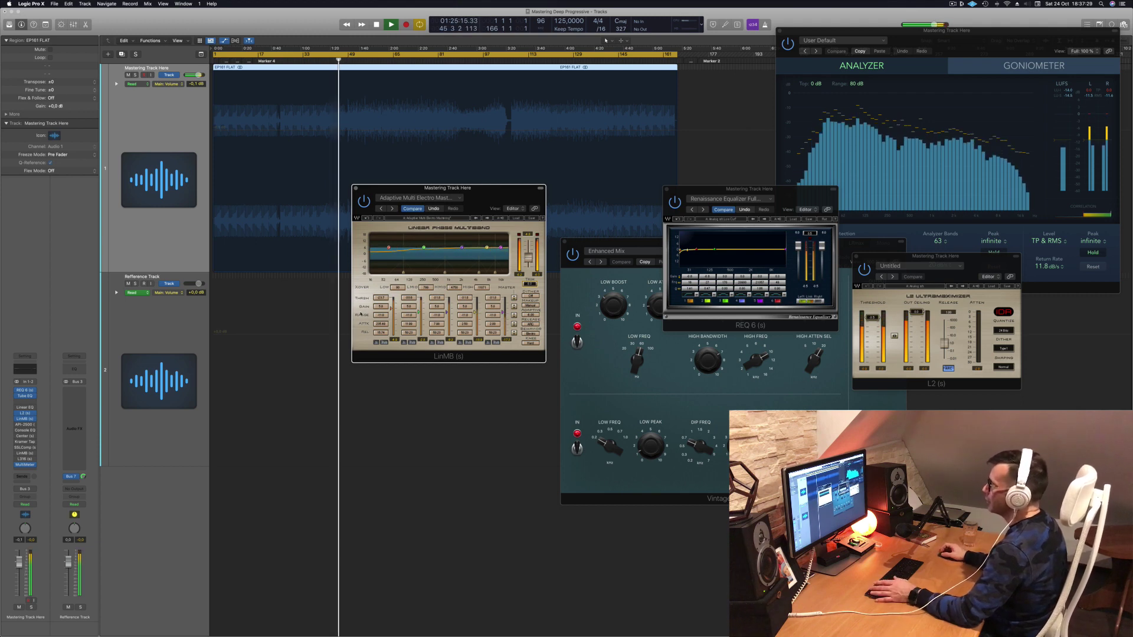
Readjust the threshold of the lowest band in the Linear Phase Multiband while the track plays.
mouse_move(381, 324)
left_mouse_down()
mouse_move(381, 304)
mouse_move(381, 343)
left_mouse_up()
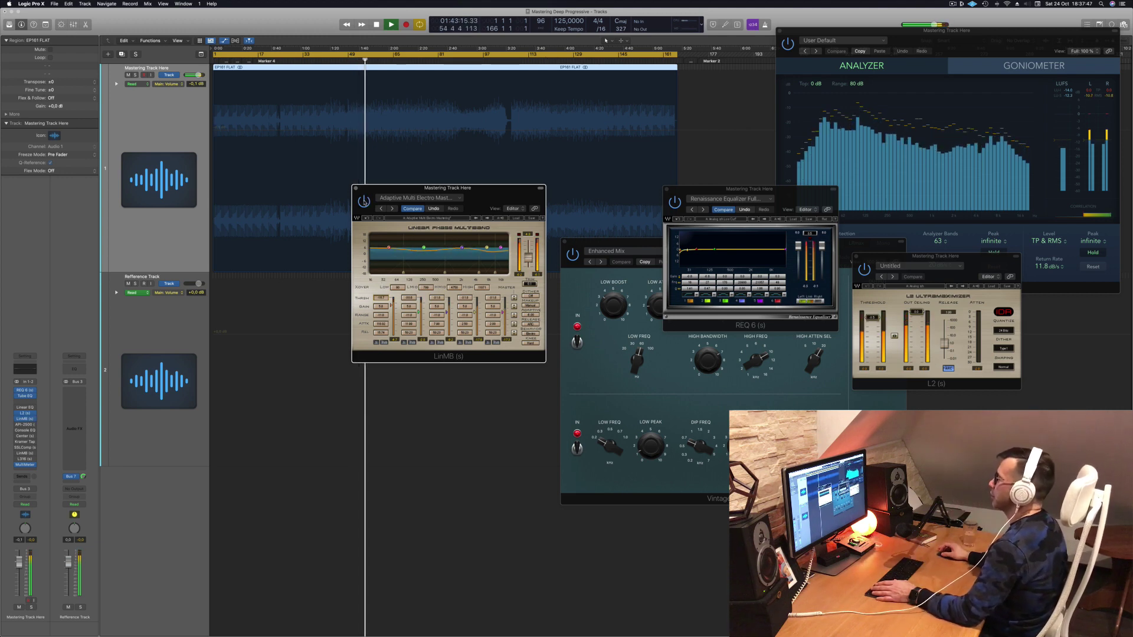
left_click_drag(494, 195, 529, 196)
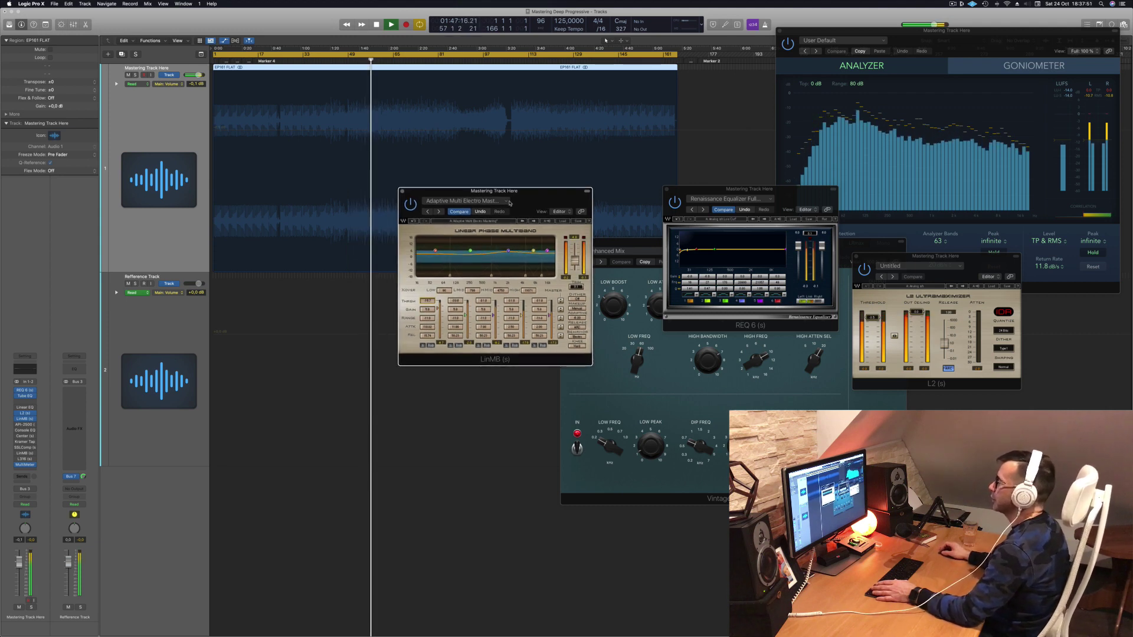
left_click_drag(429, 301, 429, 307)
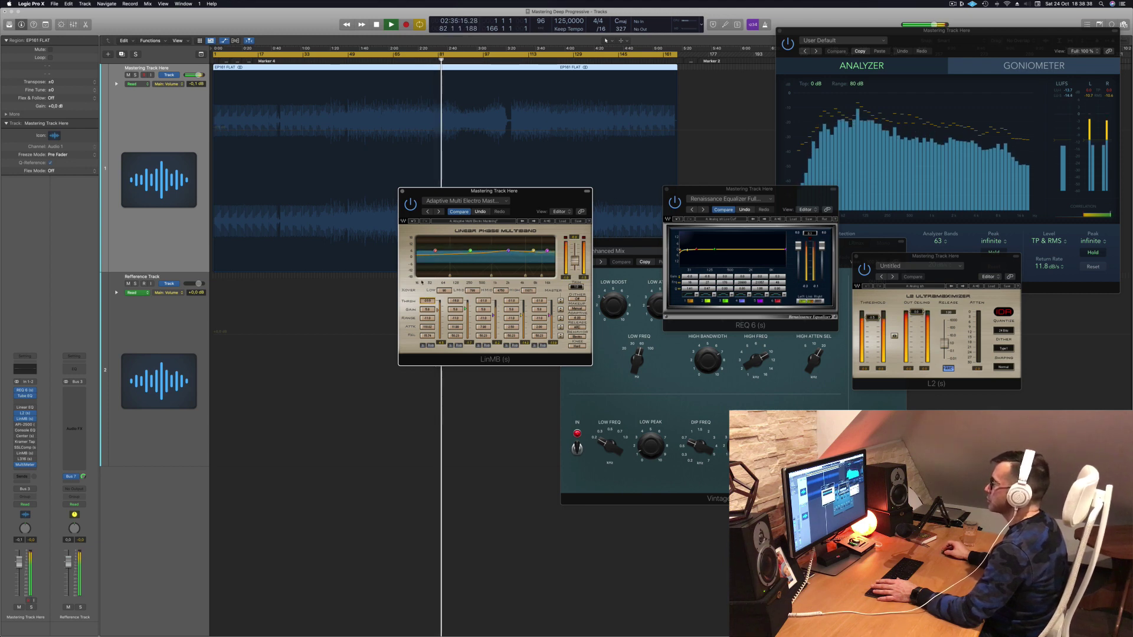
Audition the multiband compression through the short break near 3:20, moving the Linear Phase Multiband window beside the REQ 6 equalizer.
left_click_drag(531, 193, 527, 201)
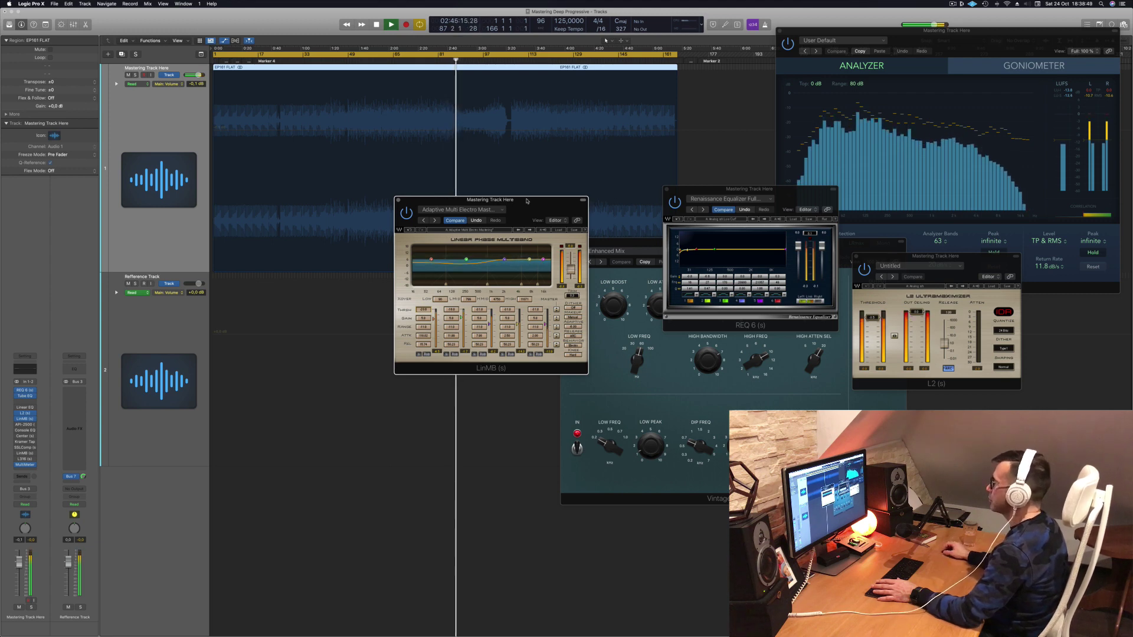
left_click_drag(527, 201, 606, 223)
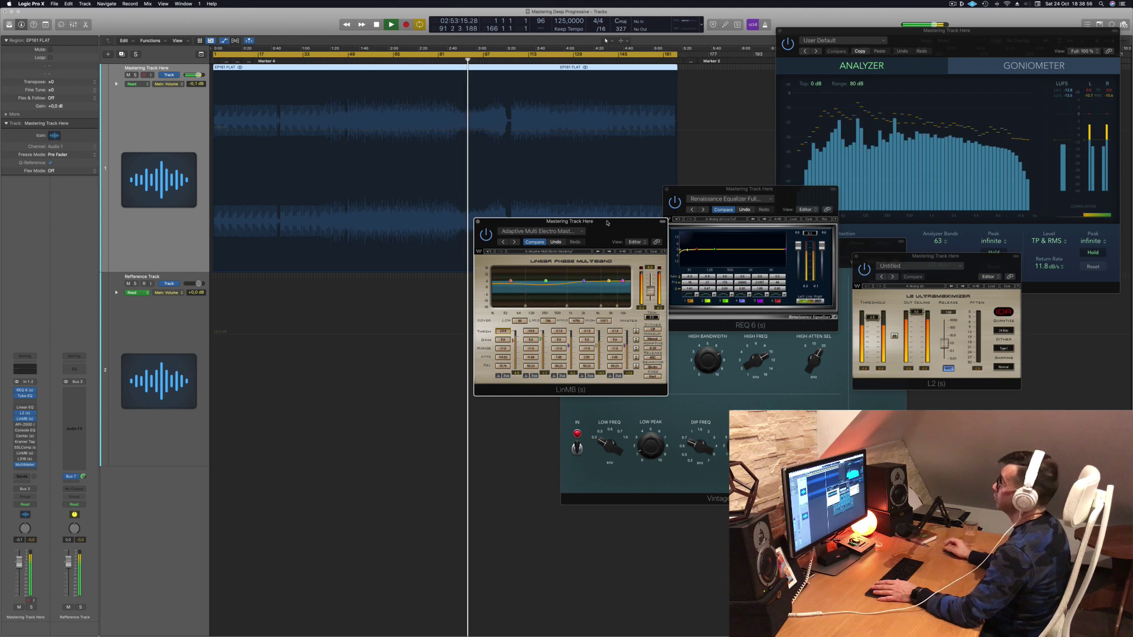
left_click_drag(606, 223, 644, 196)
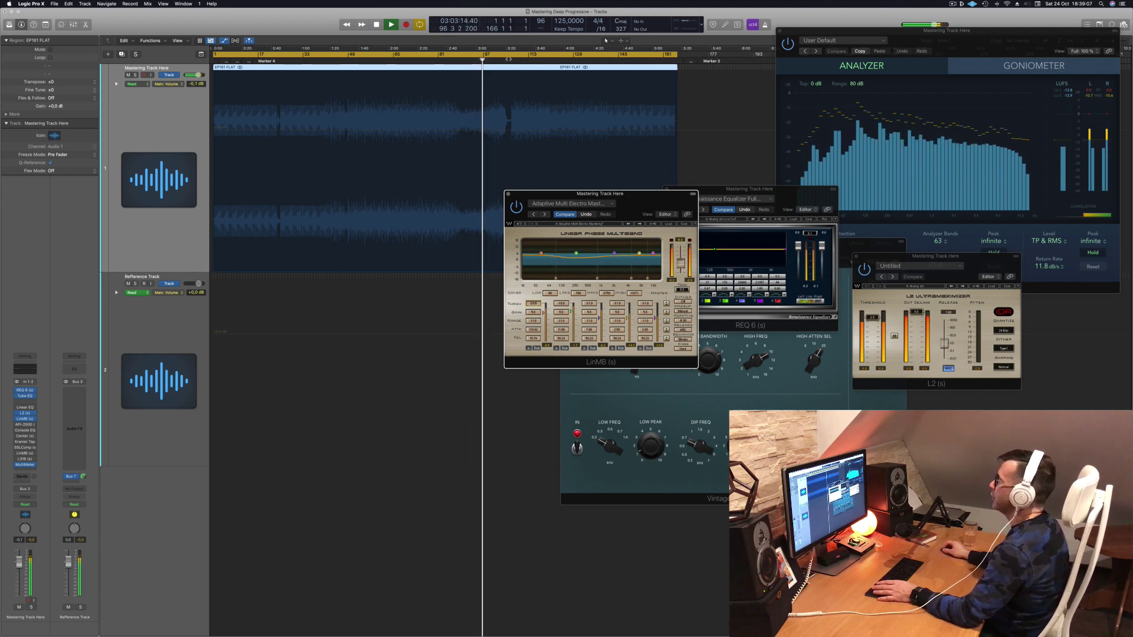
left_click(508, 59)
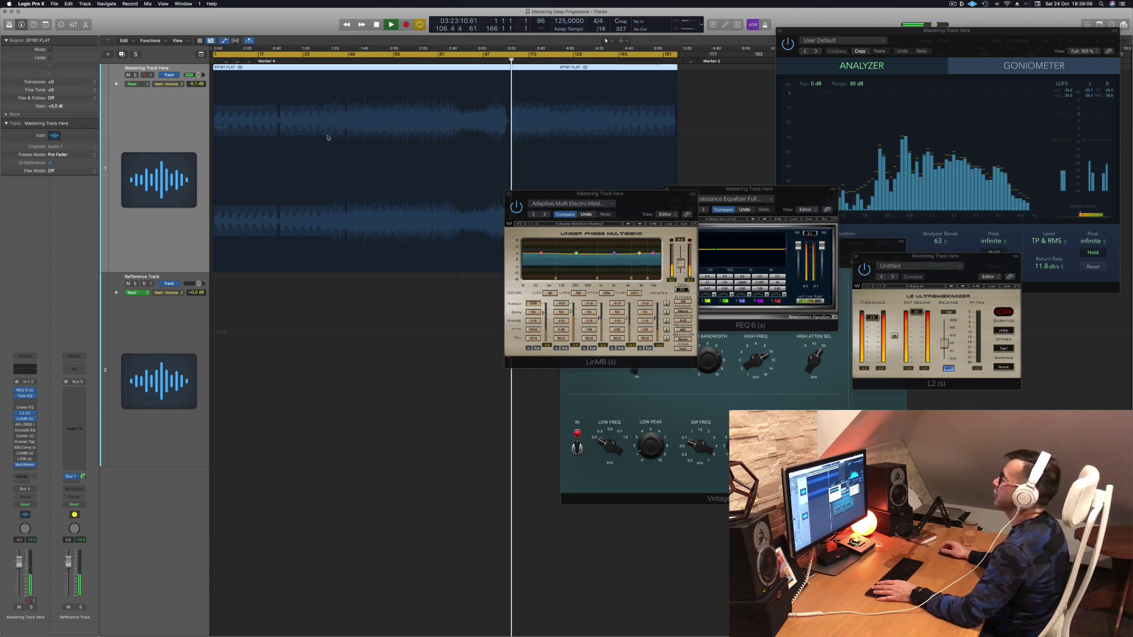
left_click_drag(643, 196, 635, 232)
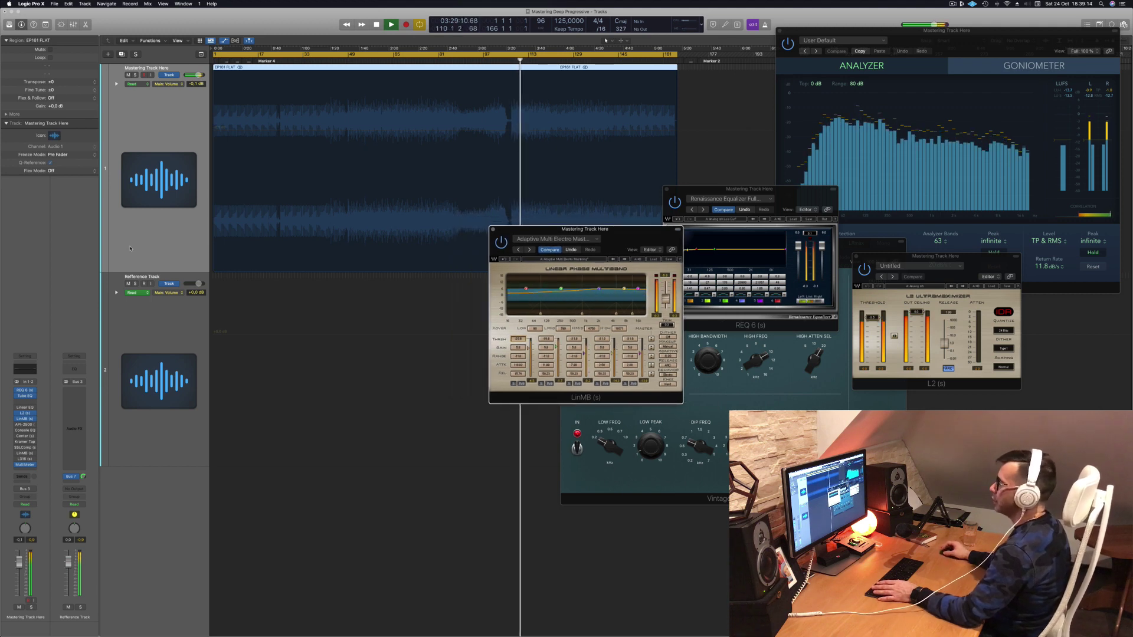
Open and enable the API-2500 compressor, close its window, and park the Linear Phase Multiband over the L2 Ultramaximizer.
left_click(25, 425)
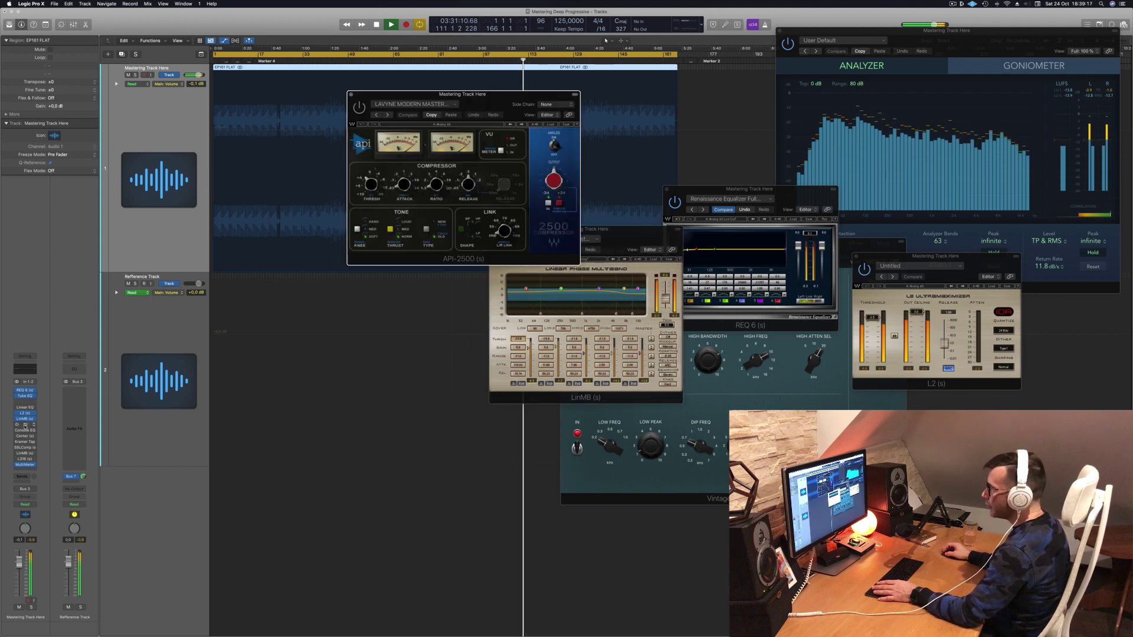
mouse_move(476, 120)
left_mouse_down()
mouse_move(447, 134)
mouse_move(462, 134)
left_mouse_up()
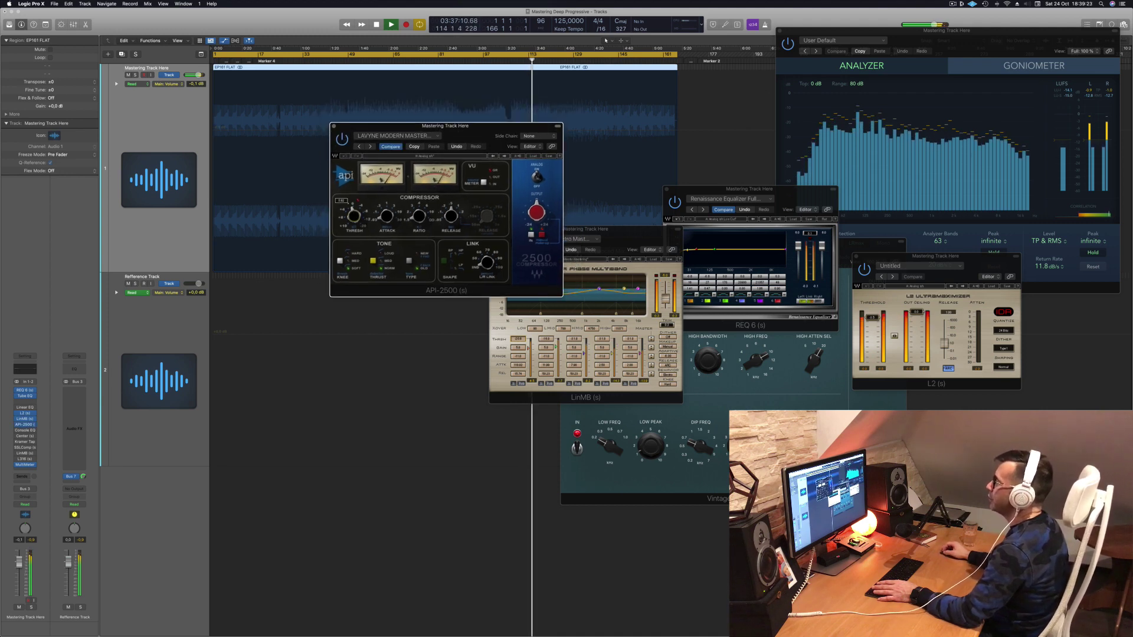
left_click(334, 127)
left_click_drag(628, 229, 991, 220)
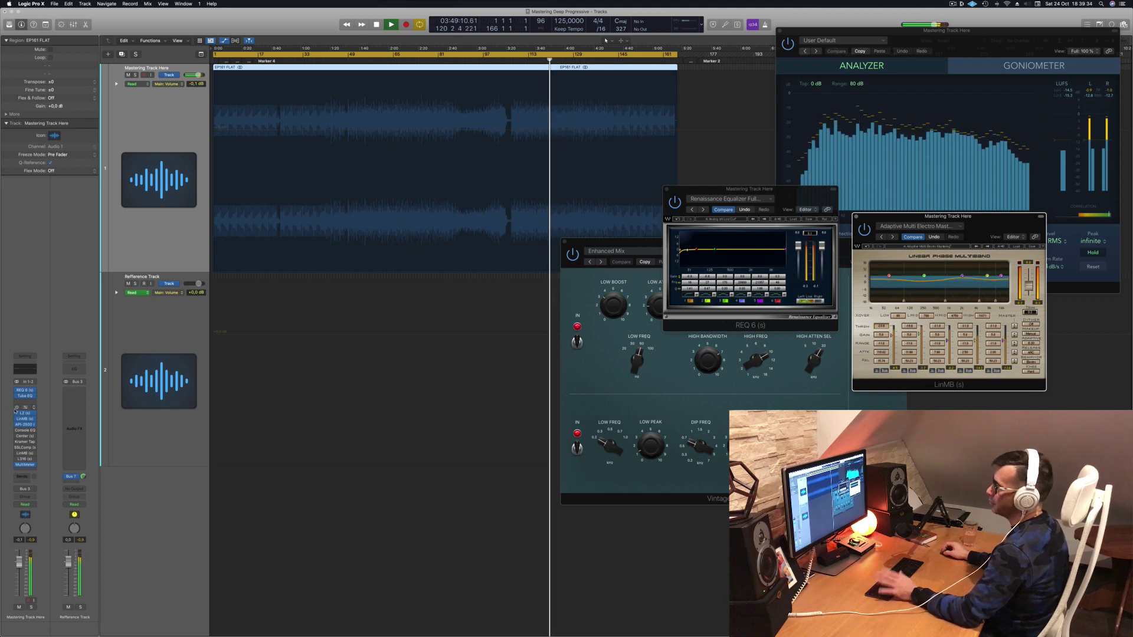
Open and enable the Vintage Console EQ with its Hot & Bright preset, audition it from an earlier section, and close its window.
left_click(24, 431)
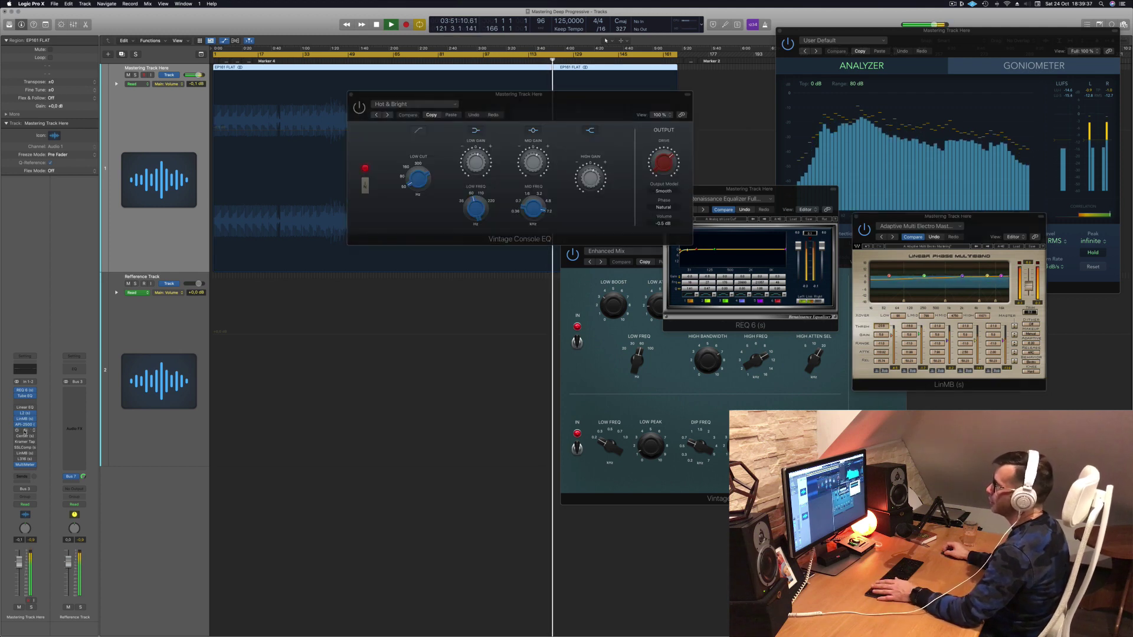
left_click_drag(537, 111, 427, 146)
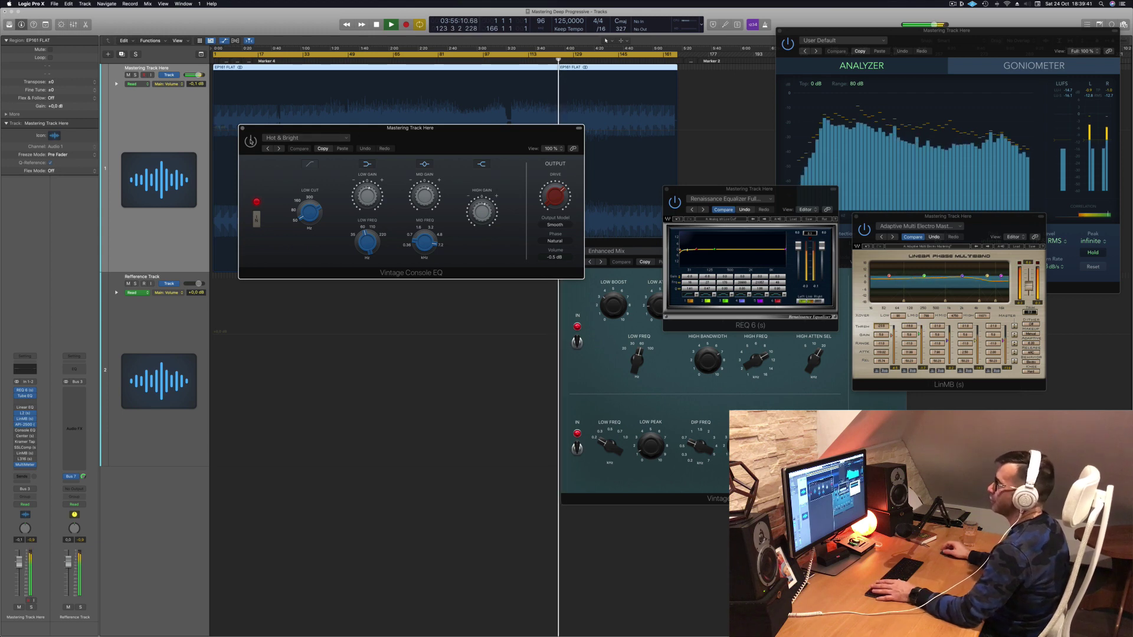
left_click(393, 65)
left_click_drag(466, 185, 575, 308)
left_click_drag(571, 259, 546, 274)
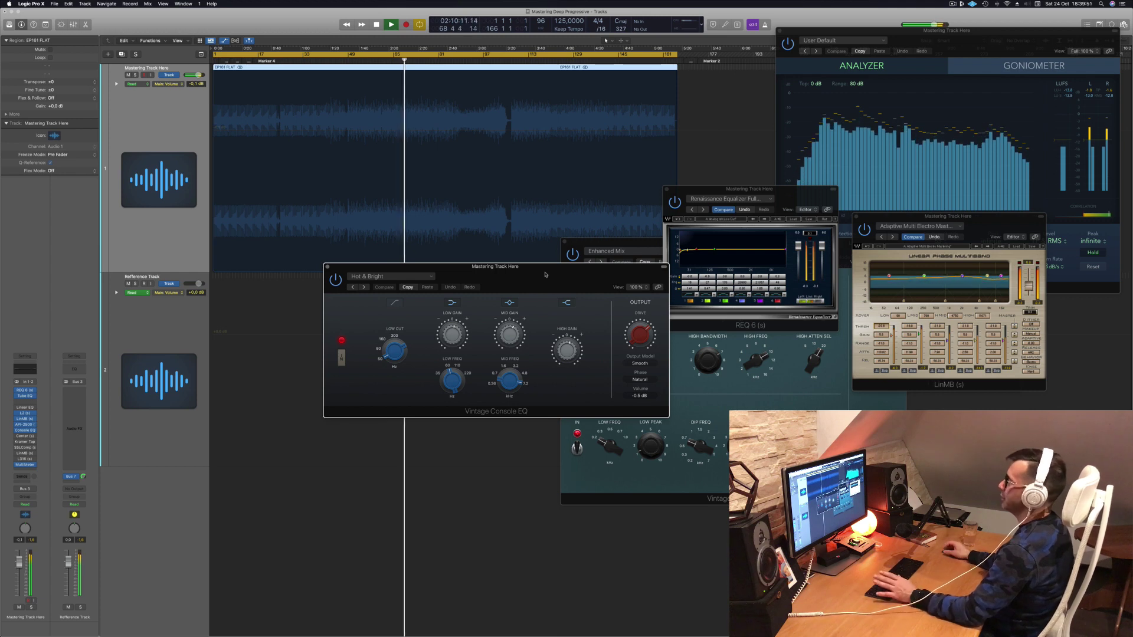
left_click(336, 281)
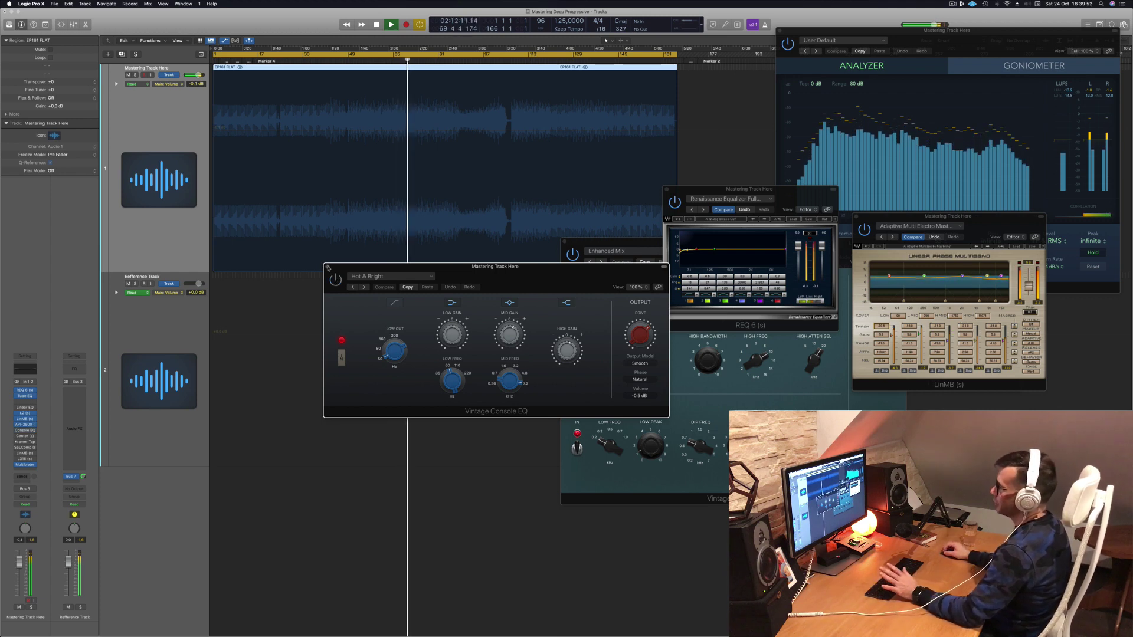
left_click(327, 267)
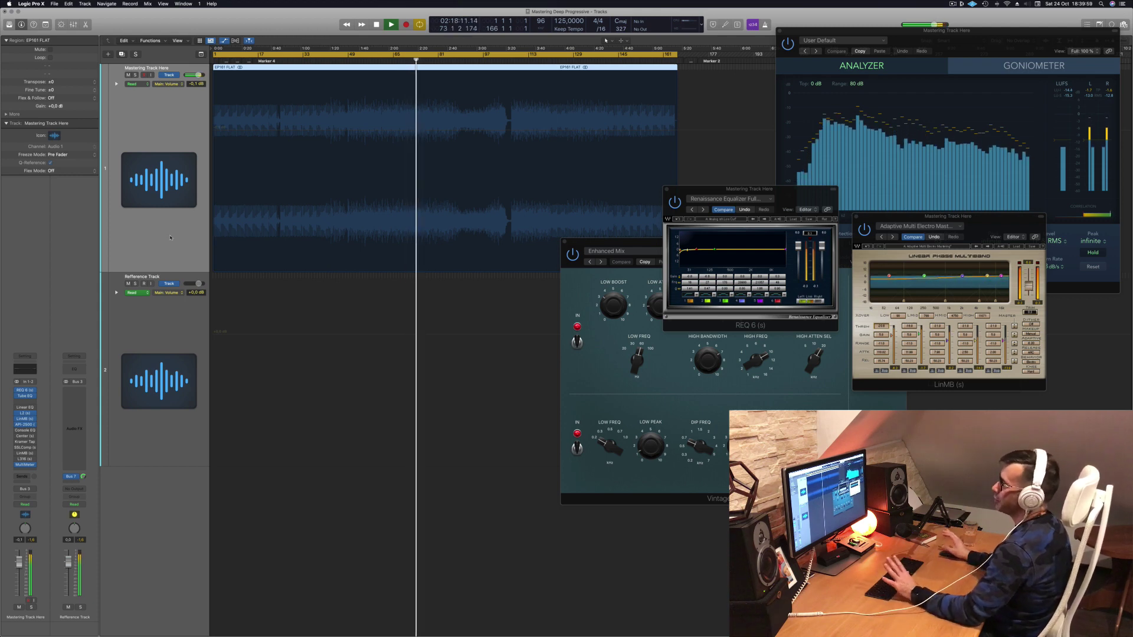
Open and enable the Center plug-in, audition it from the beginning and an earlier section, and close its window.
left_click(25, 436)
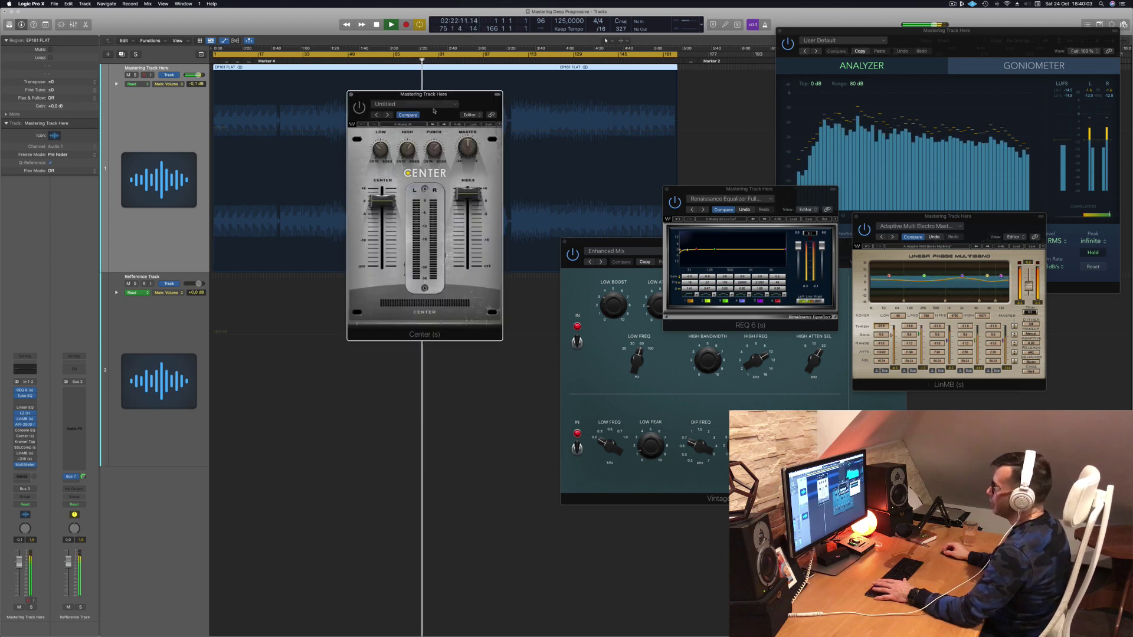
left_click_drag(480, 103, 543, 184)
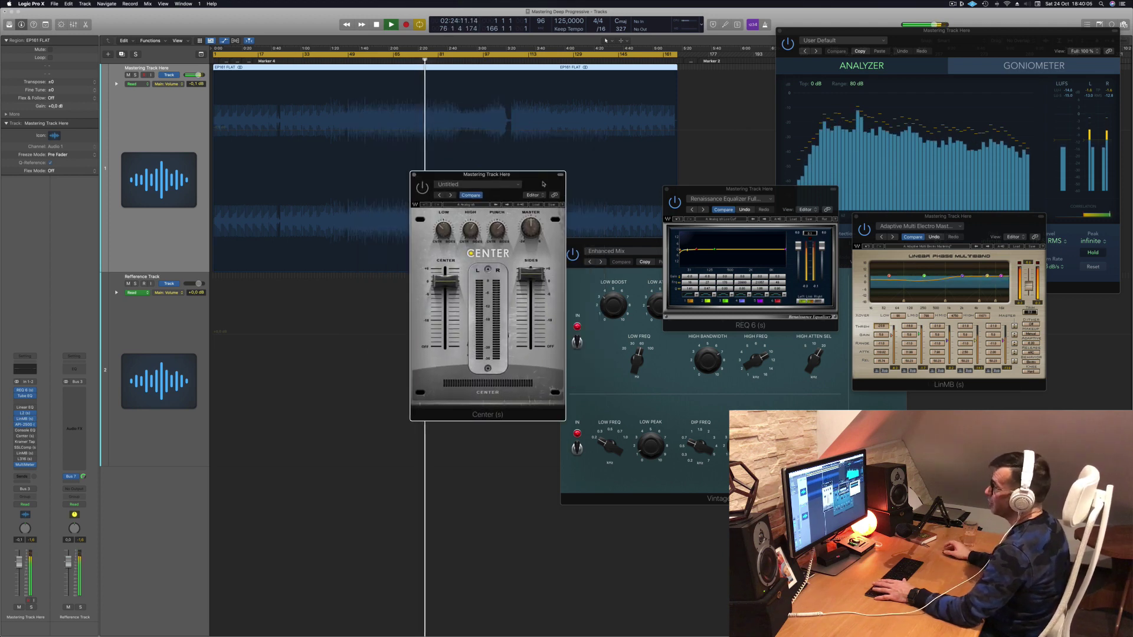
key("Return")
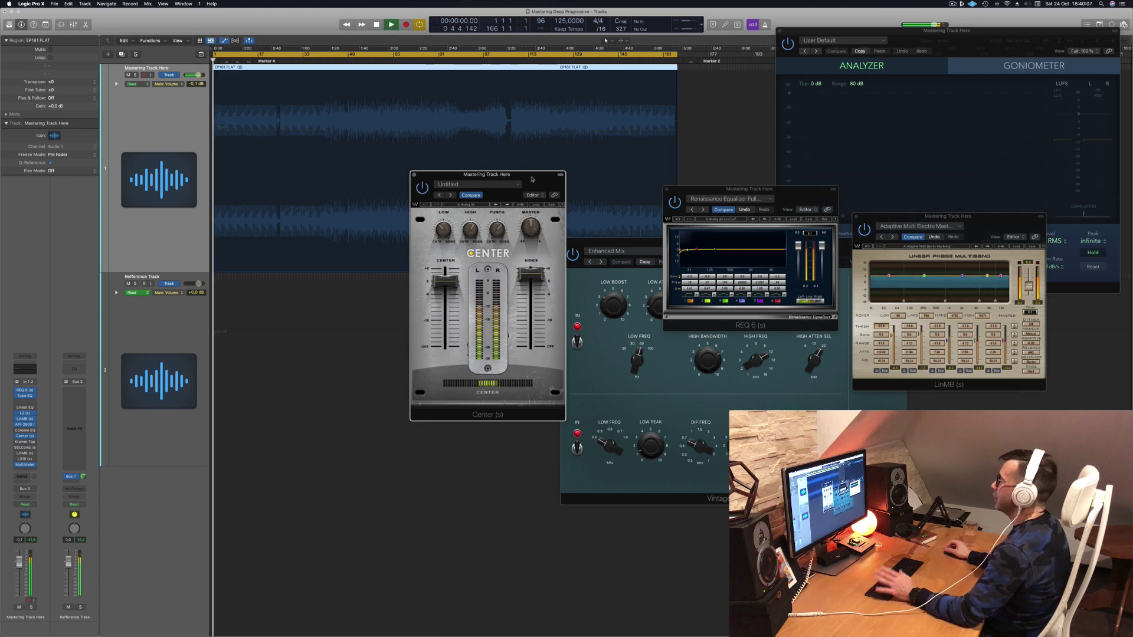
left_click_drag(532, 179, 502, 171)
left_click(345, 60)
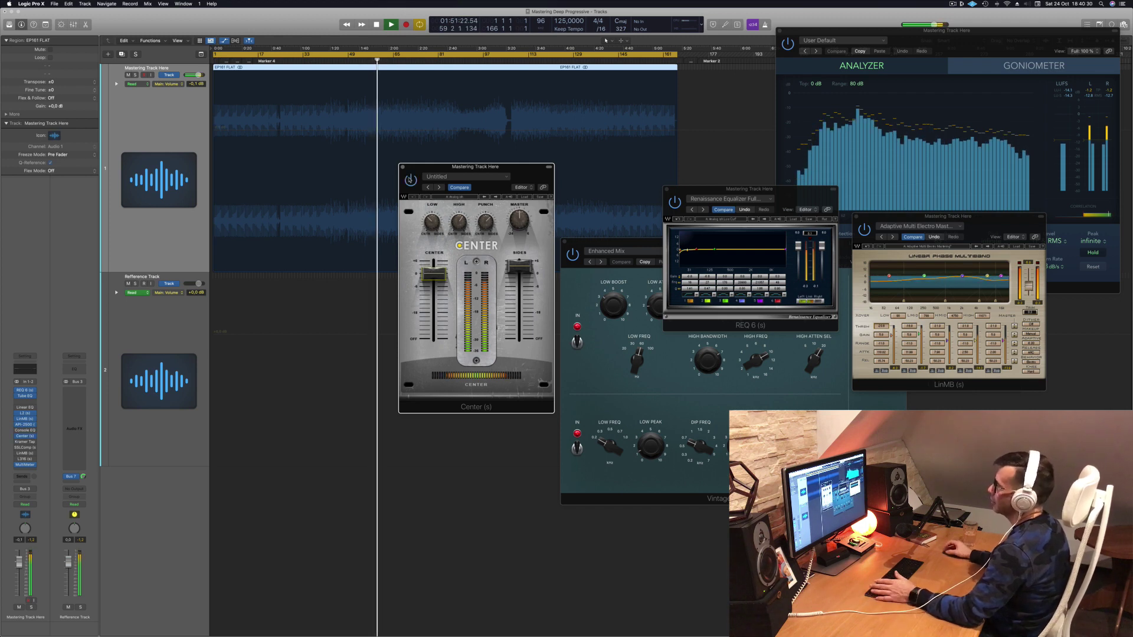
left_click(402, 167)
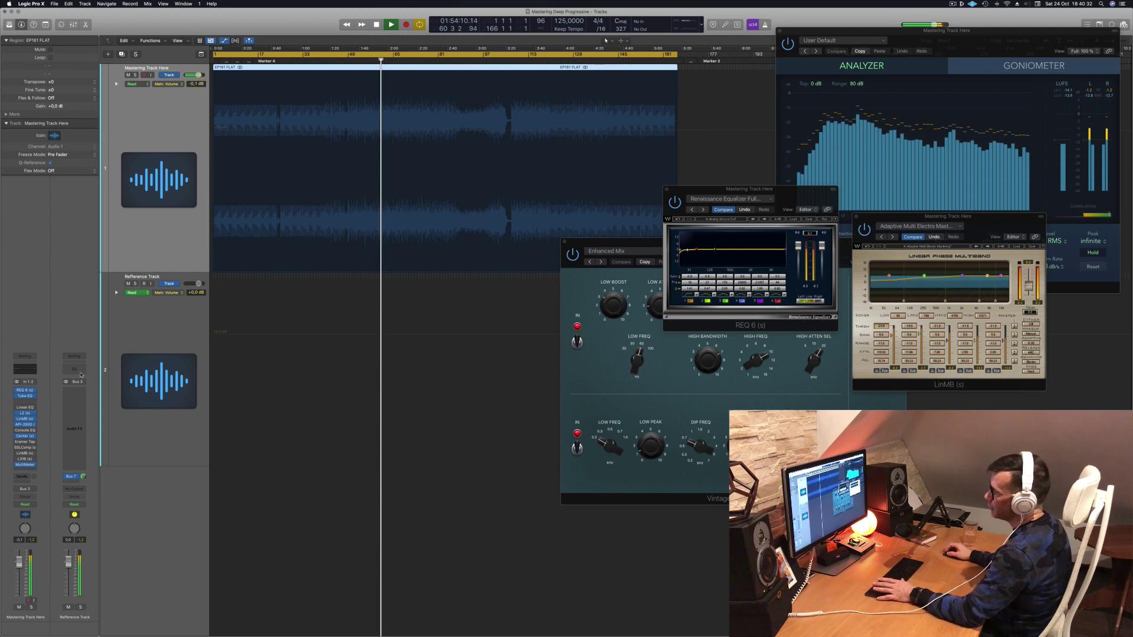
Check the Kramer Tape window, and open and enable the SSLComp bus compressor, replaying the track from about 1:38.
left_click(26, 444)
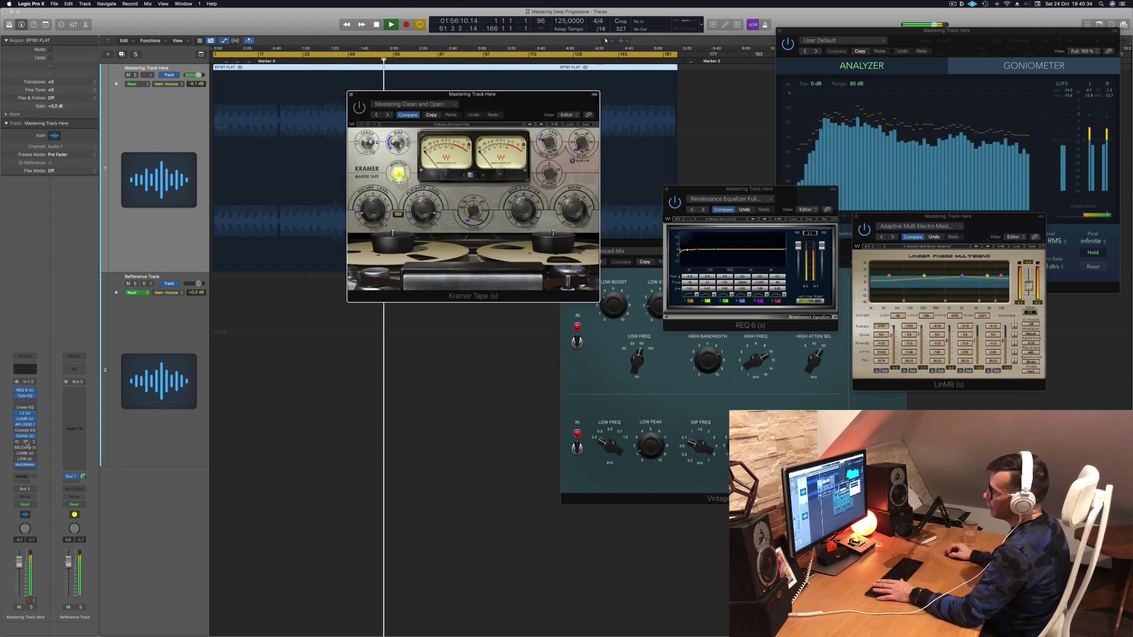
left_click(26, 446)
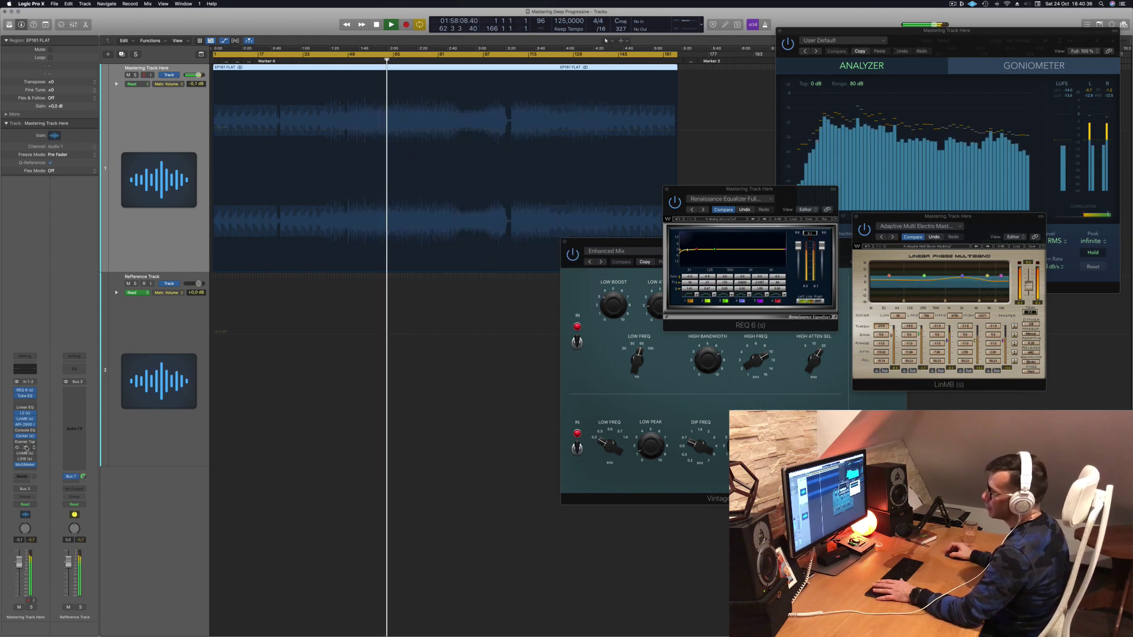
left_click(26, 448)
left_click_drag(425, 96, 708, 146)
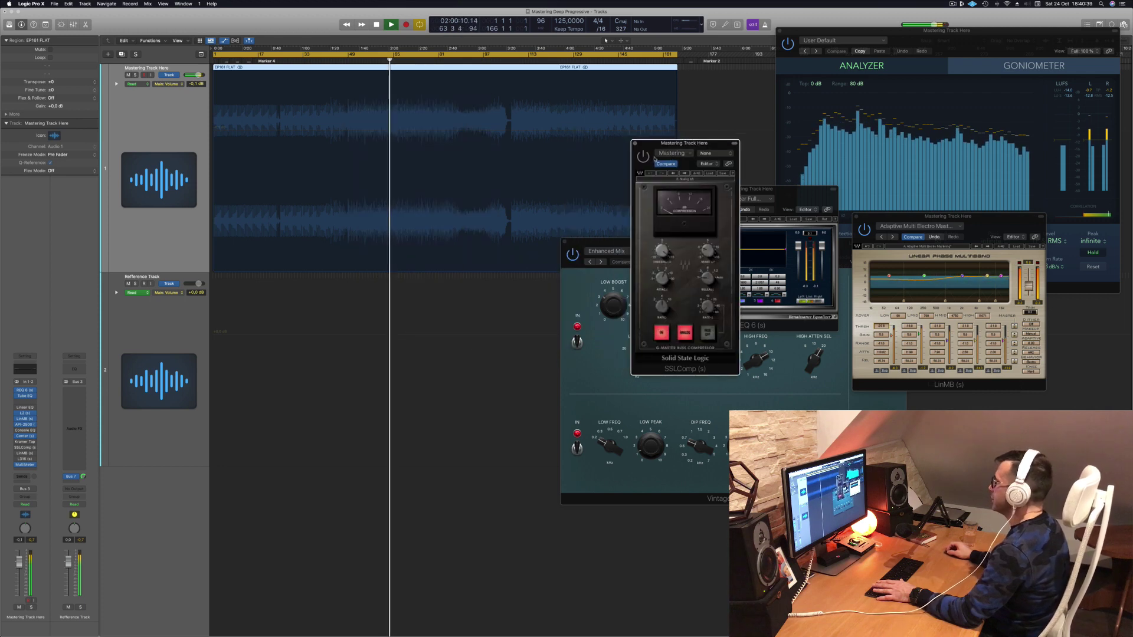
left_click(356, 61)
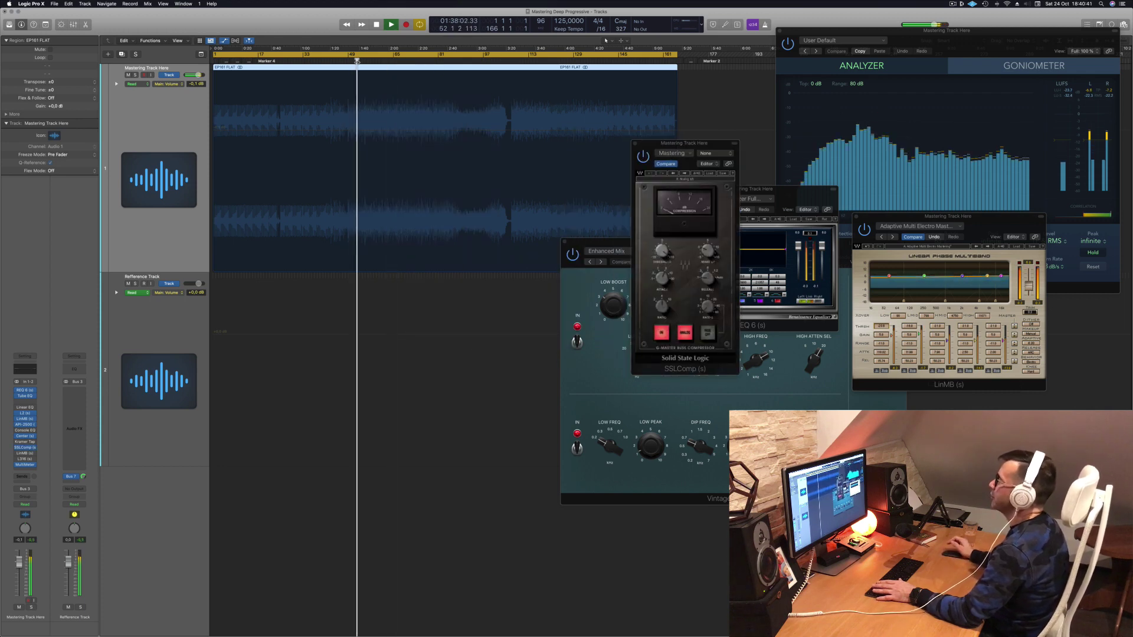
left_click_drag(697, 151, 580, 150)
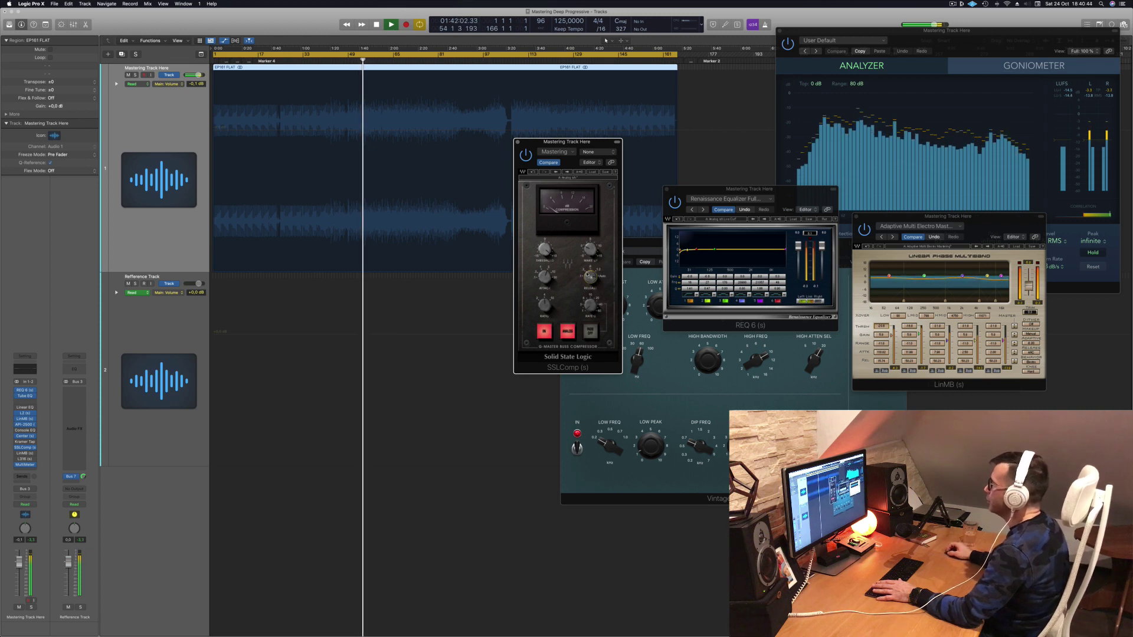
left_click_drag(580, 143, 572, 145)
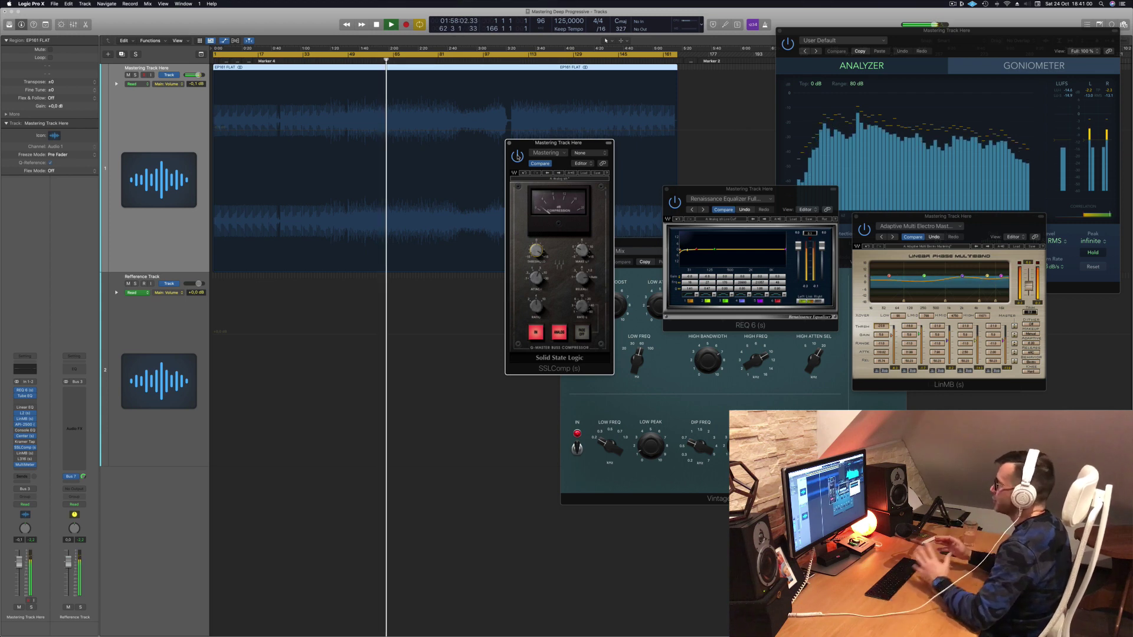
Close the SSLComp window and open the second Linear Phase Multiband with its Multi Opto Mastering preset.
left_click_drag(533, 141, 473, 142)
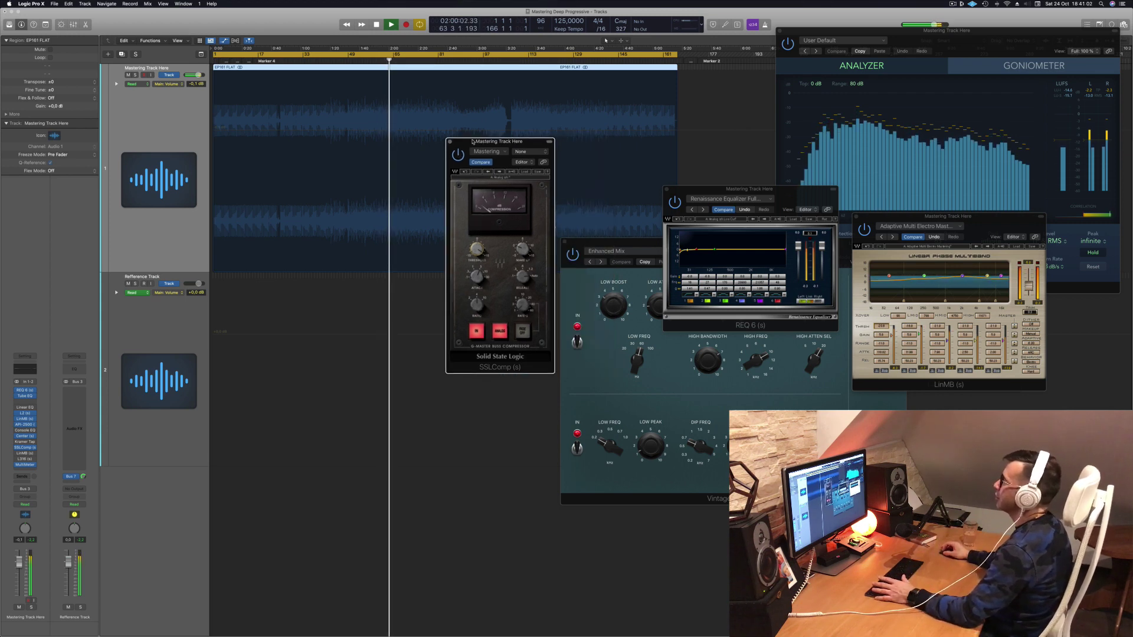
left_click(450, 142)
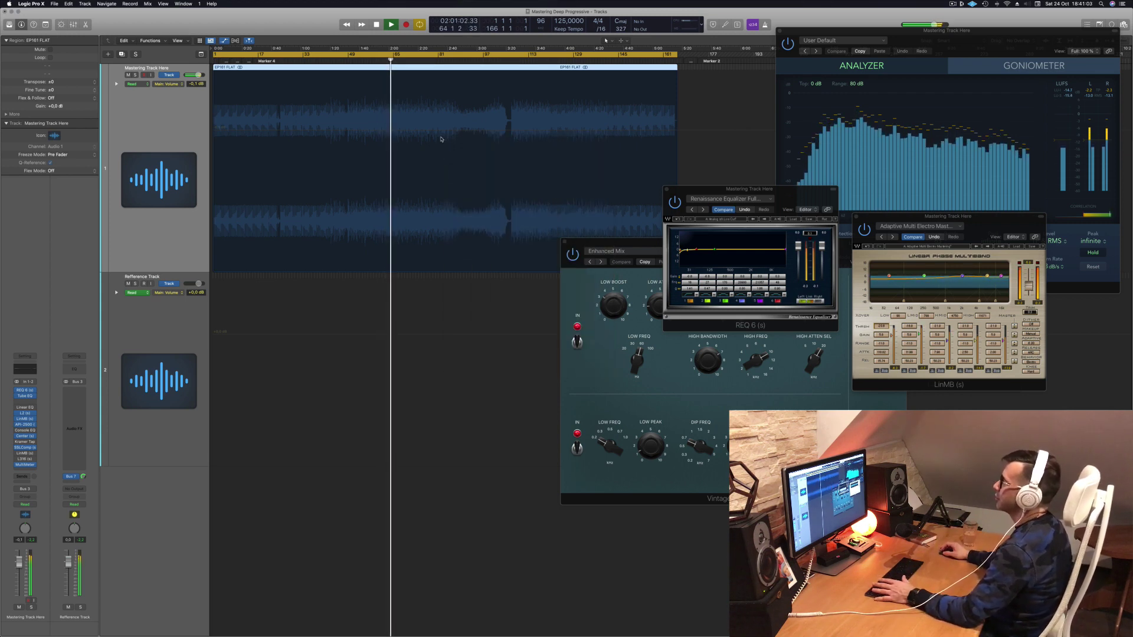
left_click(24, 453)
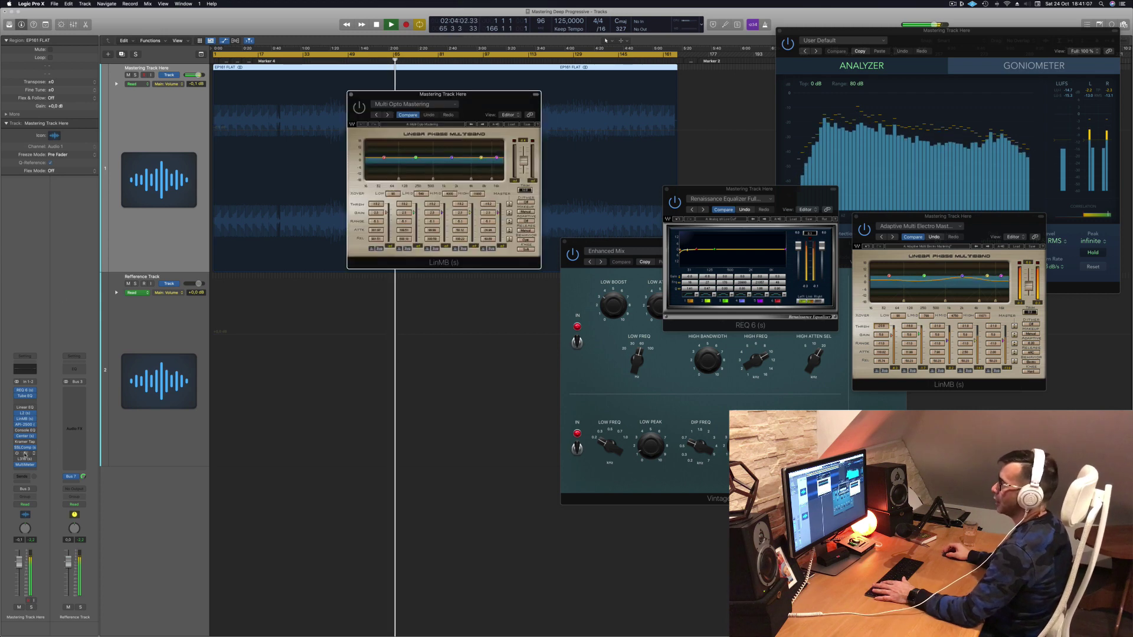
left_click_drag(481, 114, 479, 201)
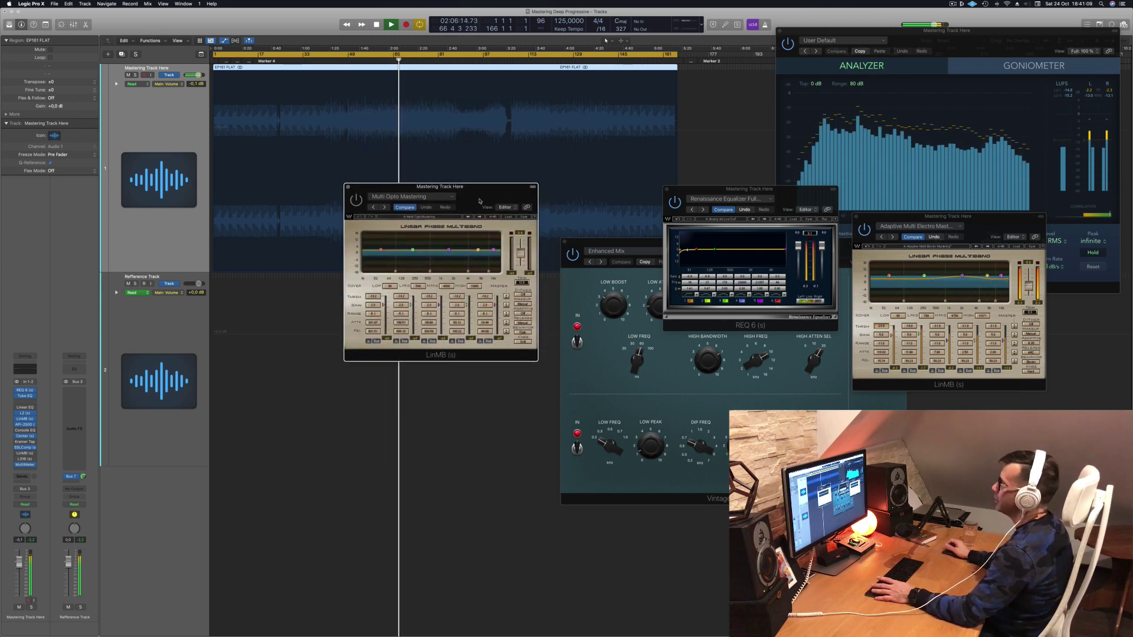
Play the track from about 2:21, enable the Multi Opto Mastering multiband, and replay from about 2:14 to audition it.
left_click(441, 55)
left_click(421, 61)
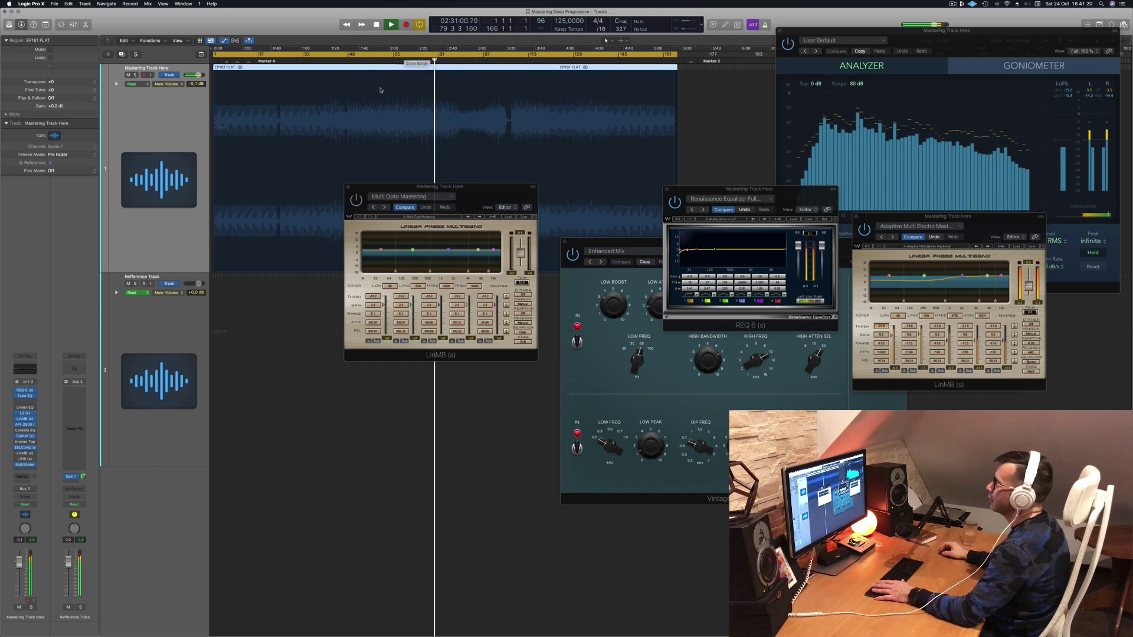
left_click(356, 200)
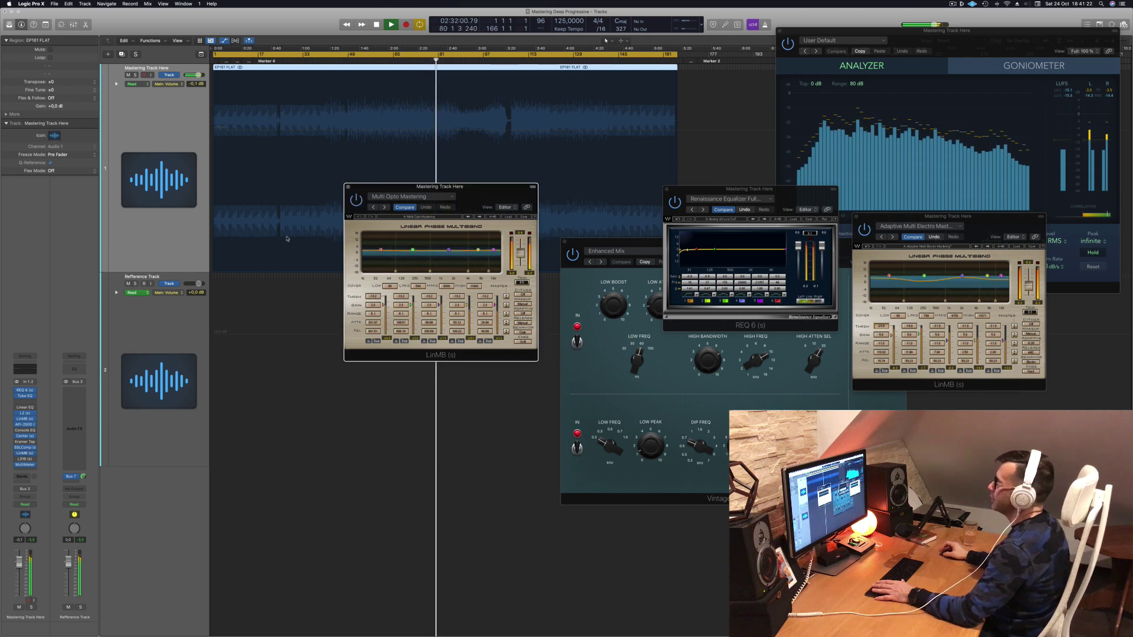
left_click(411, 60)
left_click_drag(440, 186, 413, 190)
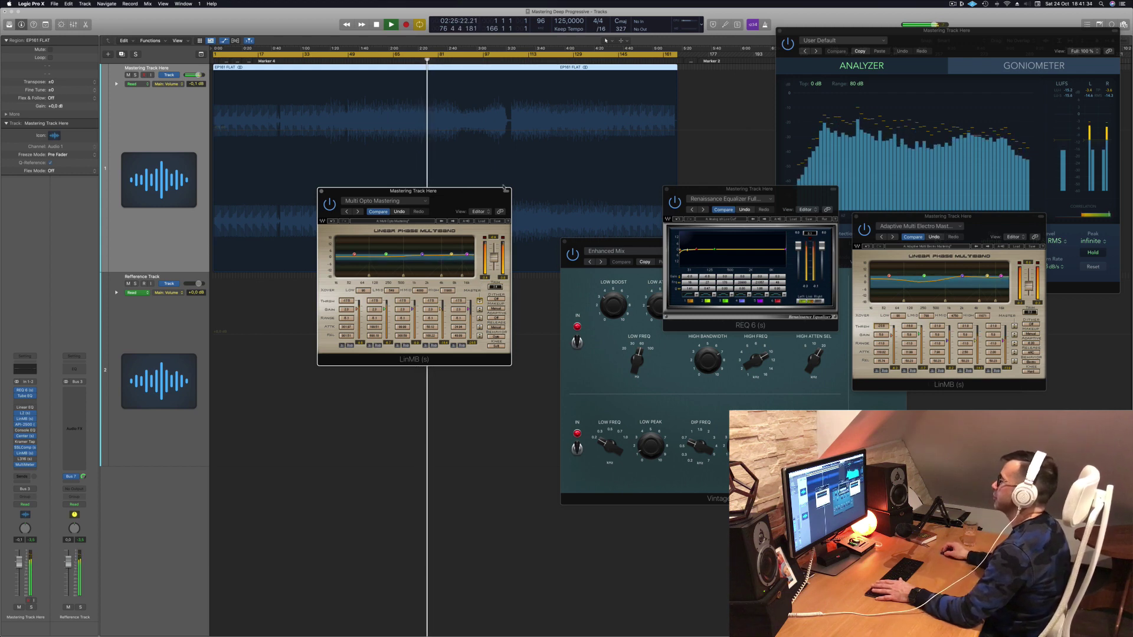
left_click(525, 199)
left_click(238, 131)
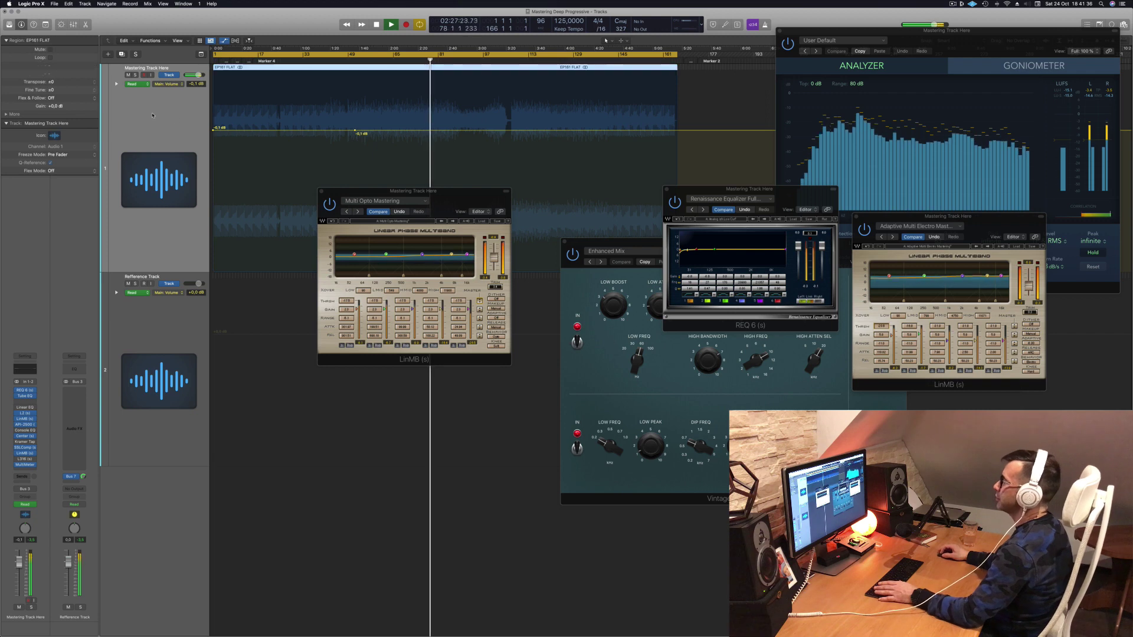
left_click_drag(441, 191, 553, 204)
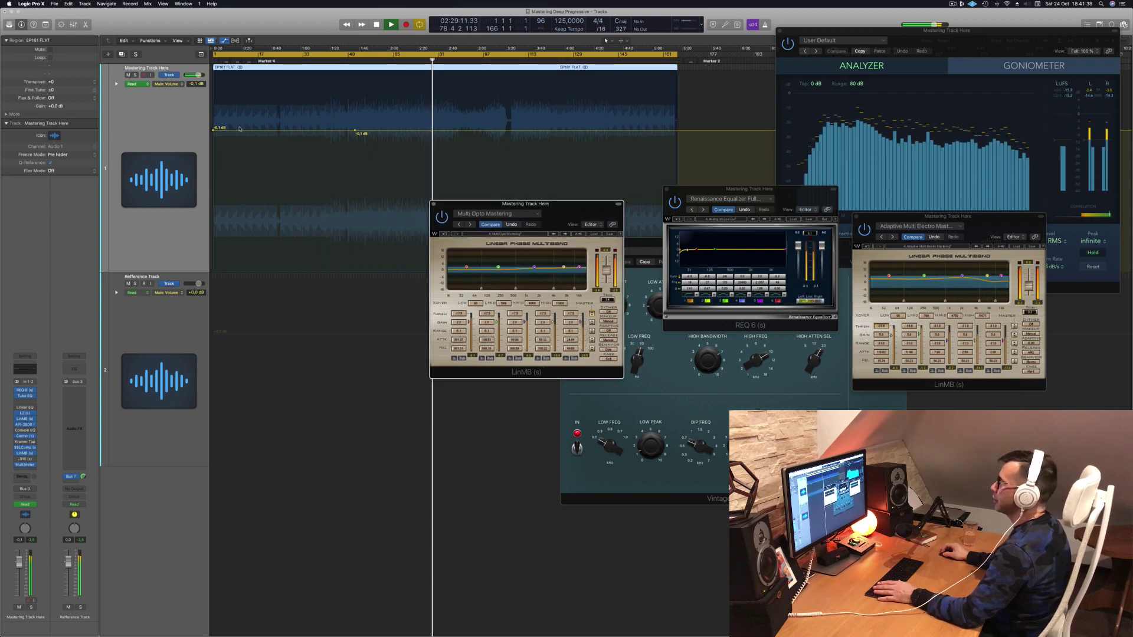
left_click(156, 122)
left_click(133, 84)
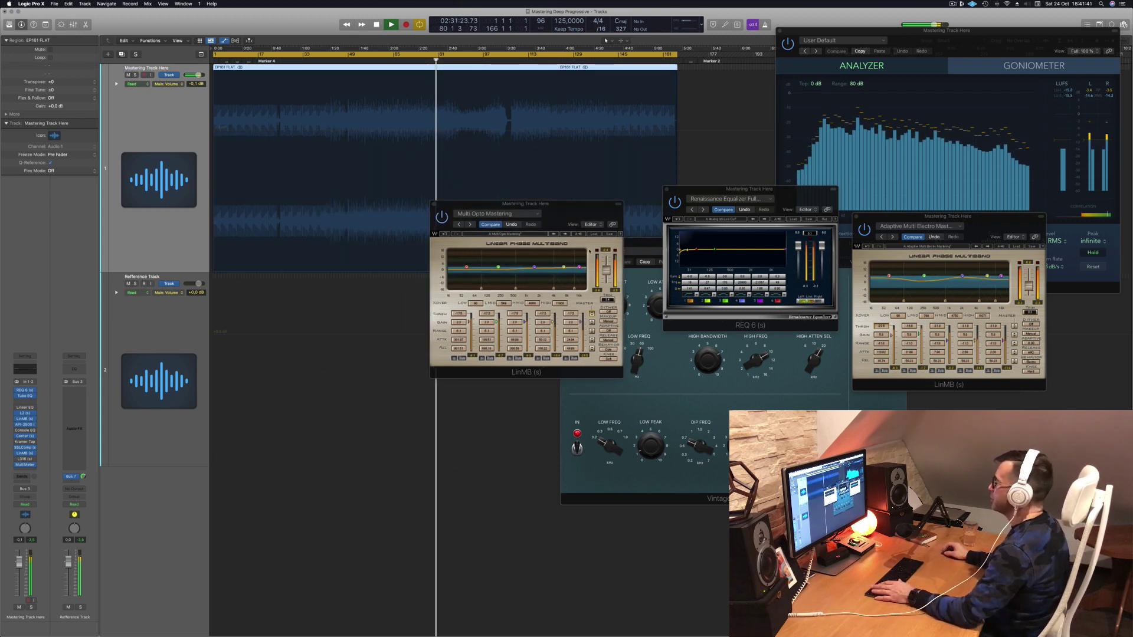
Trim the Multi Opto Mastering multiband's output and reposition its window together with the Renaissance Equalizer's.
left_click(608, 300)
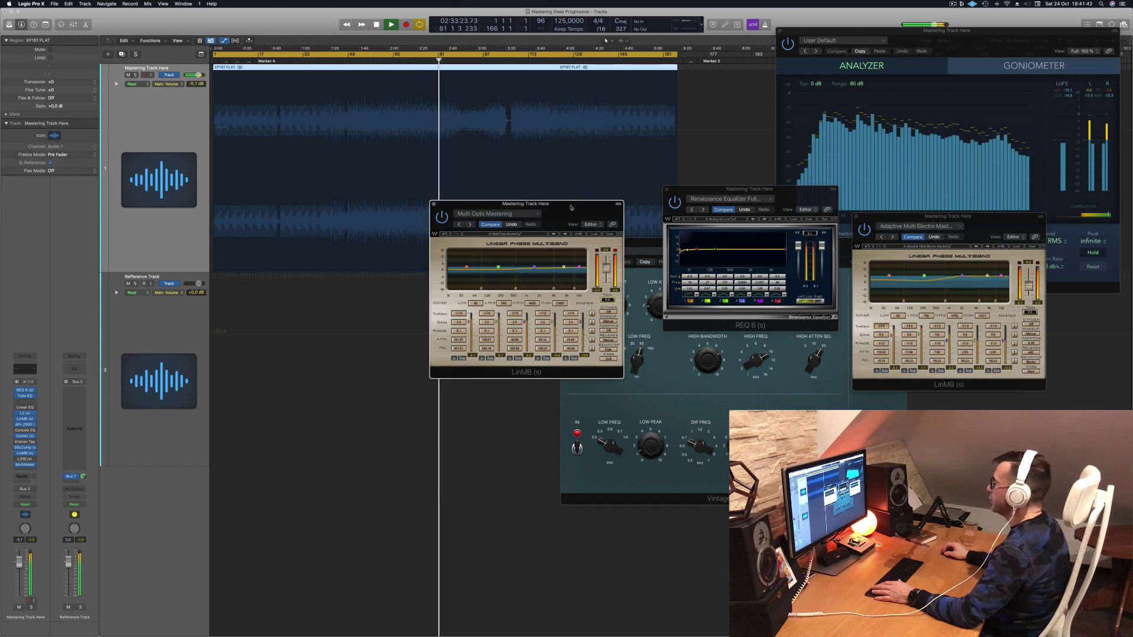
left_click_drag(571, 204, 564, 214)
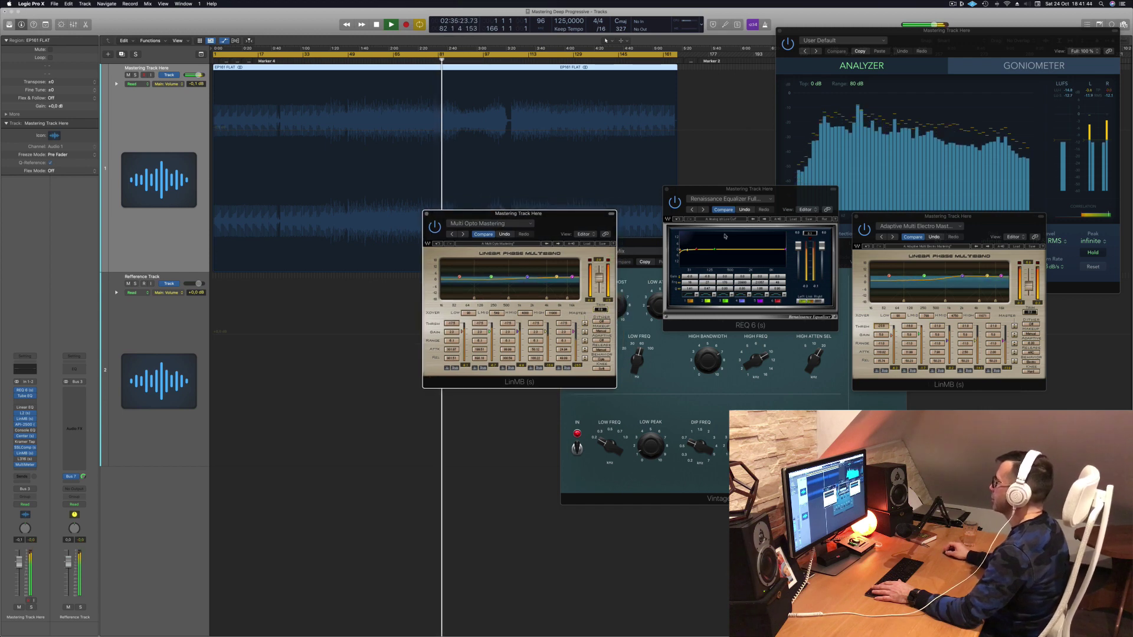
left_click_drag(776, 198, 776, 245)
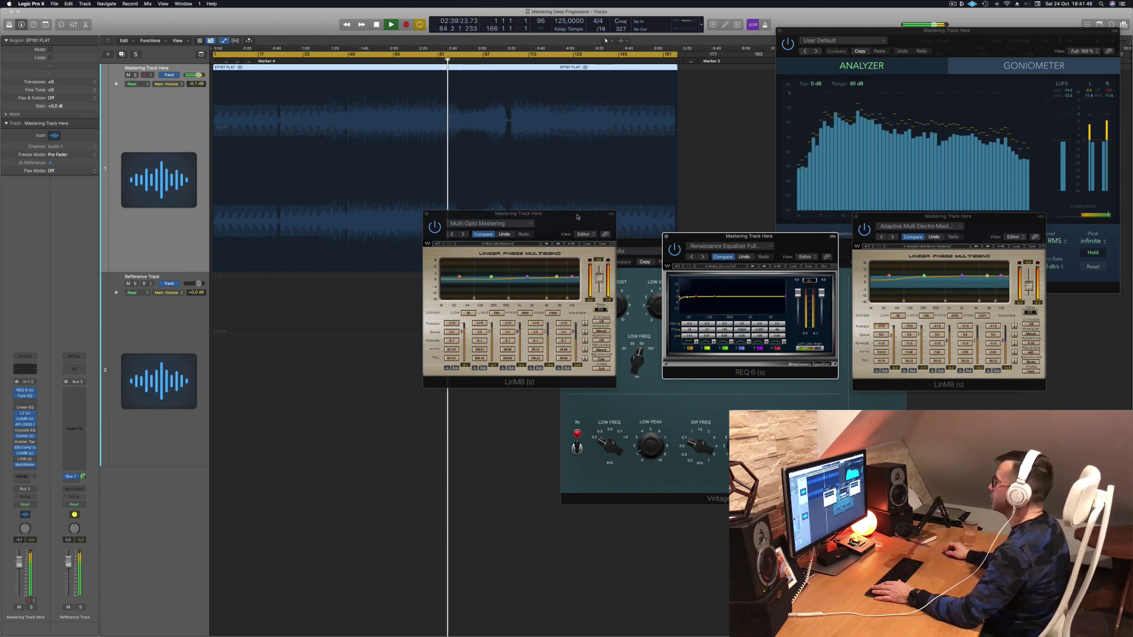
left_click_drag(578, 217, 618, 273)
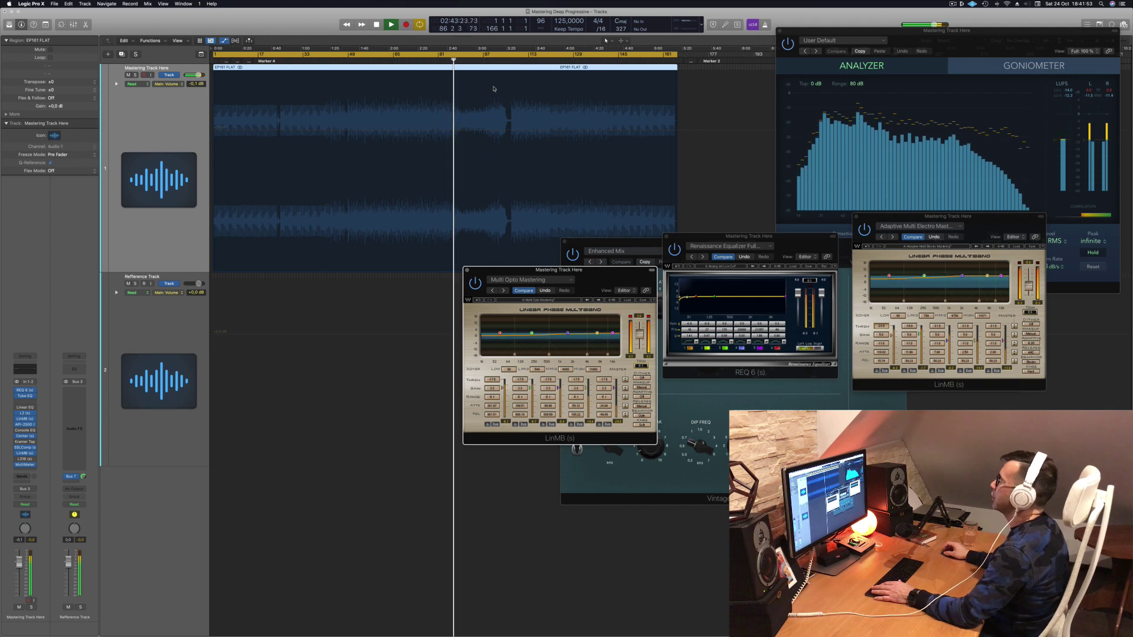
Audition the Multi Opto Mastering multiband from about 3:14, about 3:06 and the beginning, keeping its window clear of the analyzer.
left_click(498, 54)
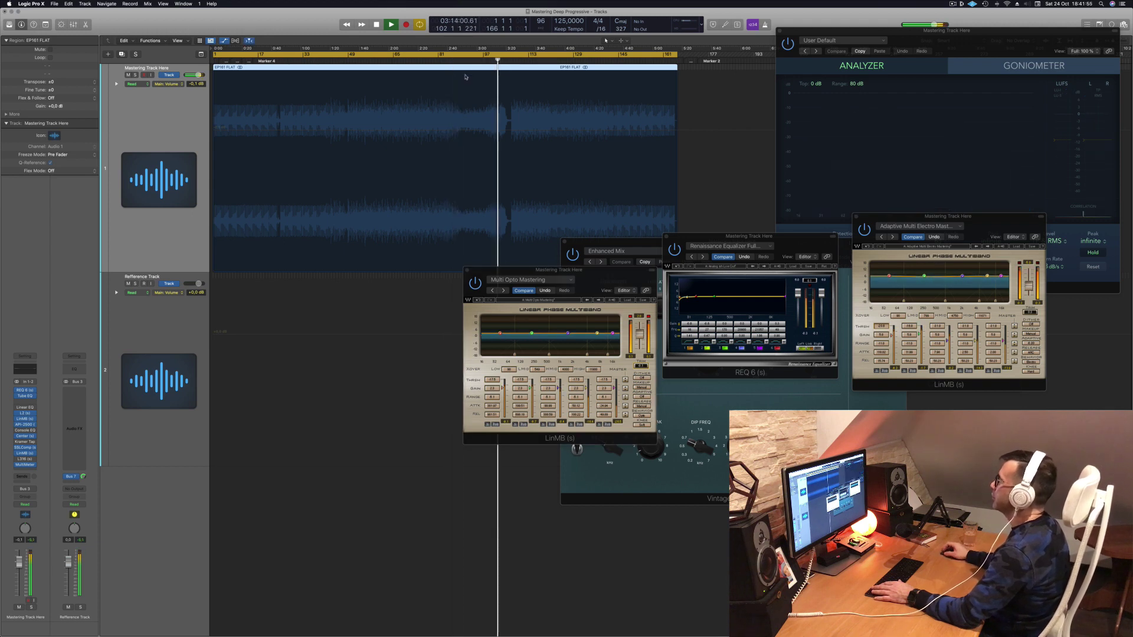
left_click(485, 55)
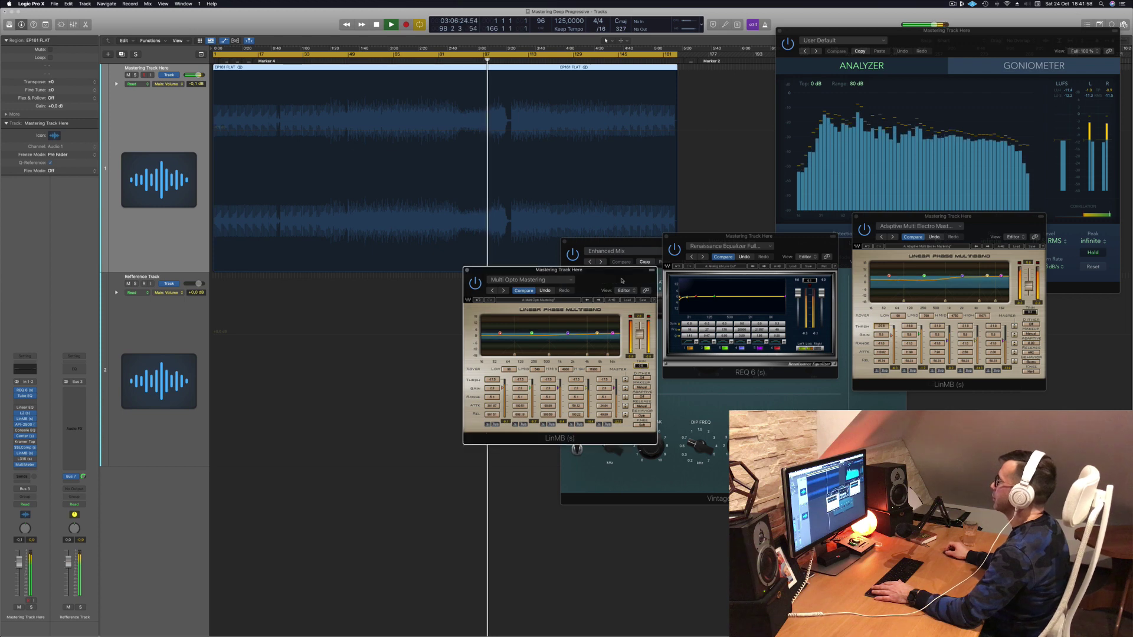
left_click_drag(607, 279, 764, 347)
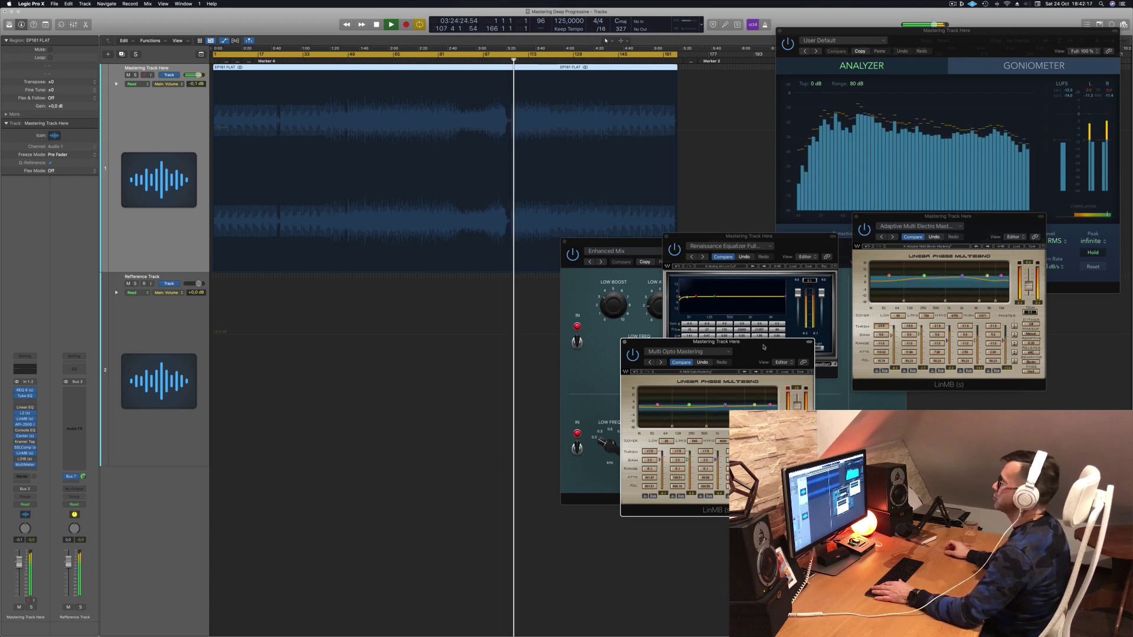
left_click_drag(769, 342, 775, 303)
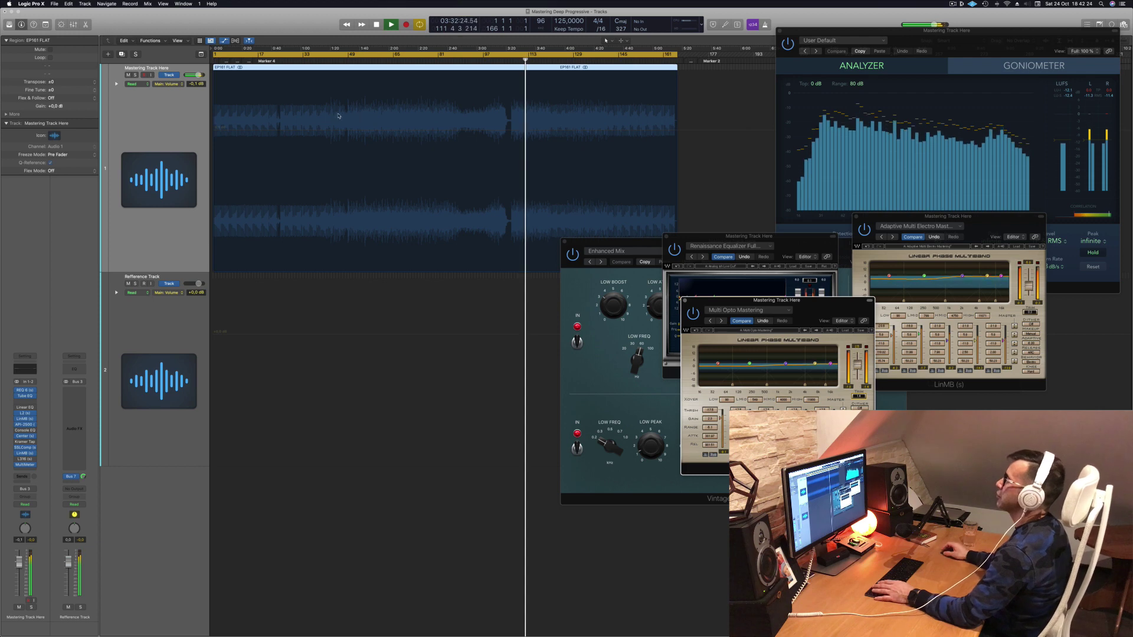
key("Return")
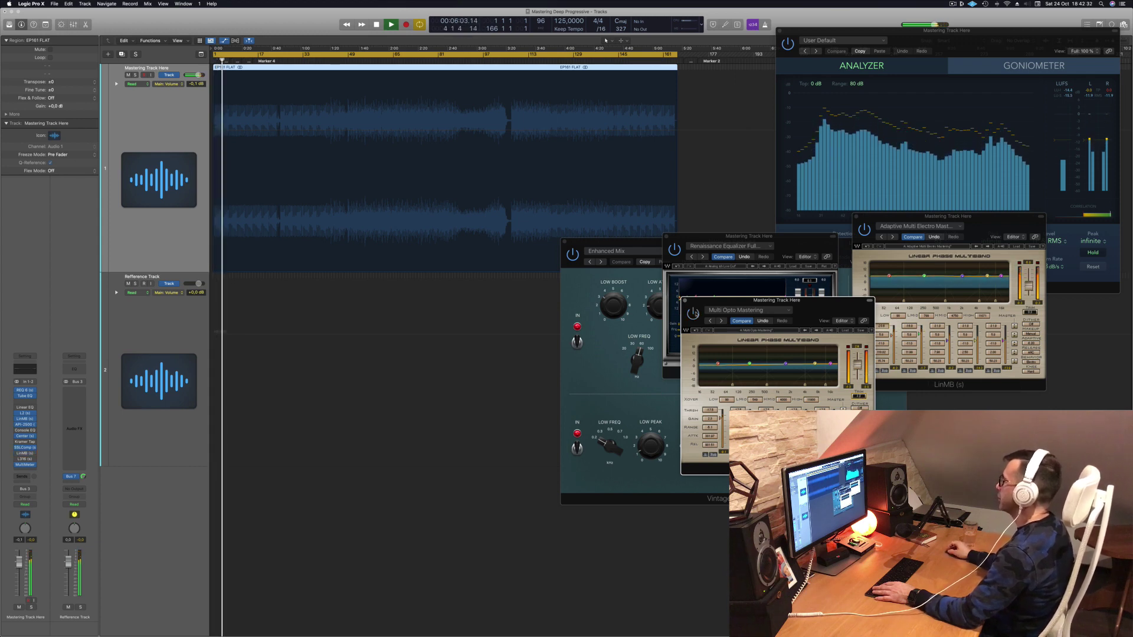
left_click_drag(820, 306, 768, 267)
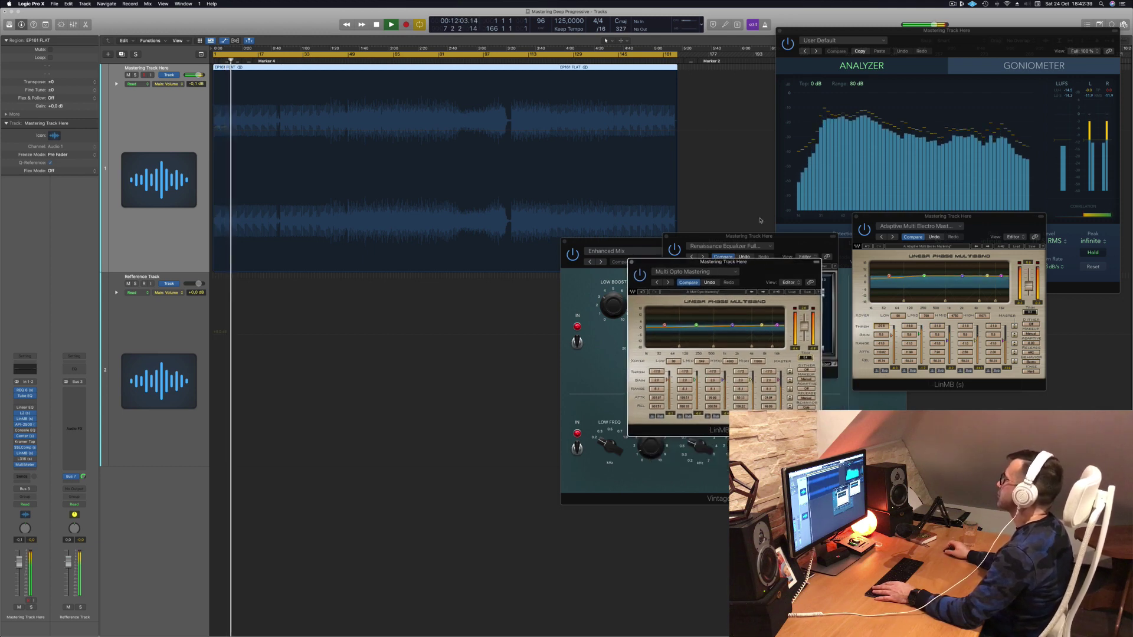
Bring the MultiMeter to the front, and open and enable the L316 limiter with its Basic 1 preset.
left_click(1096, 97)
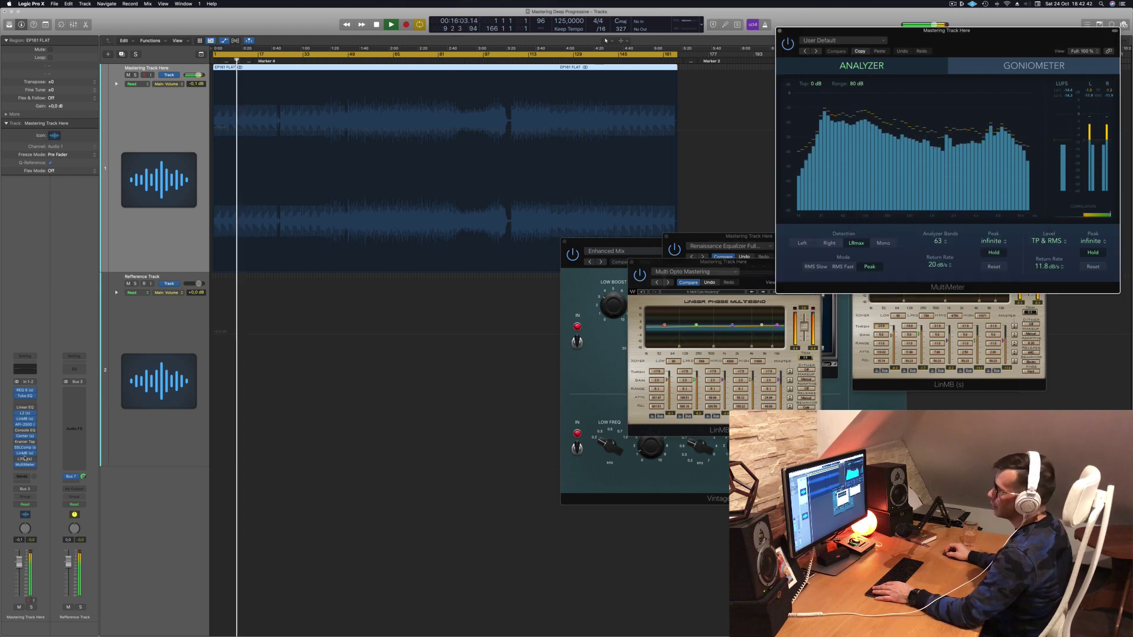
left_click(25, 458)
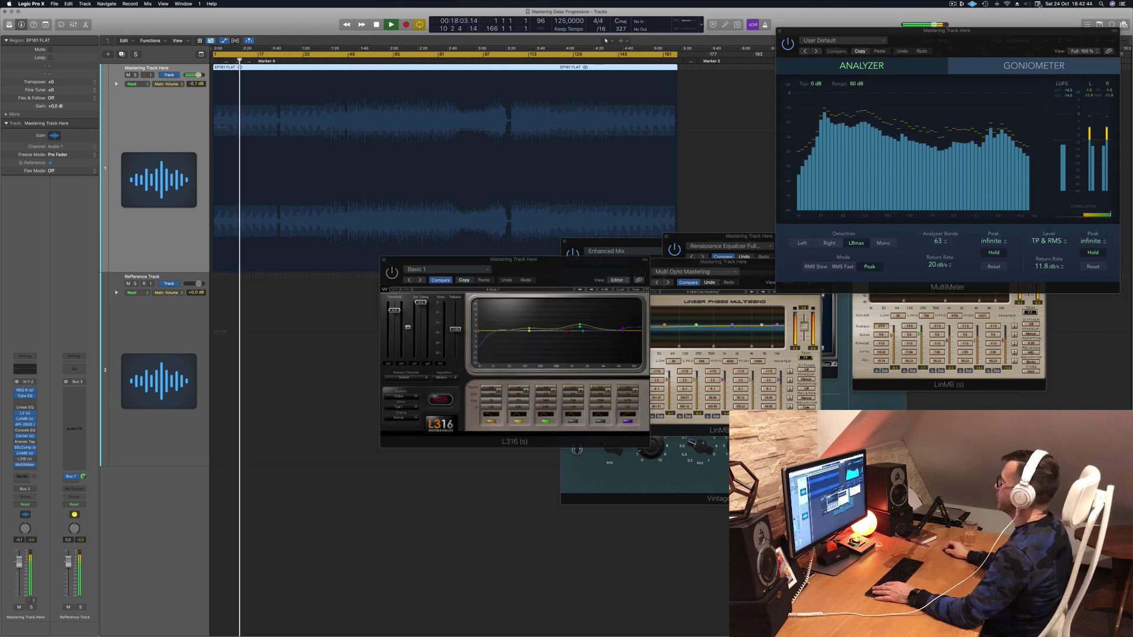
left_click(953, 3)
left_click(885, 17)
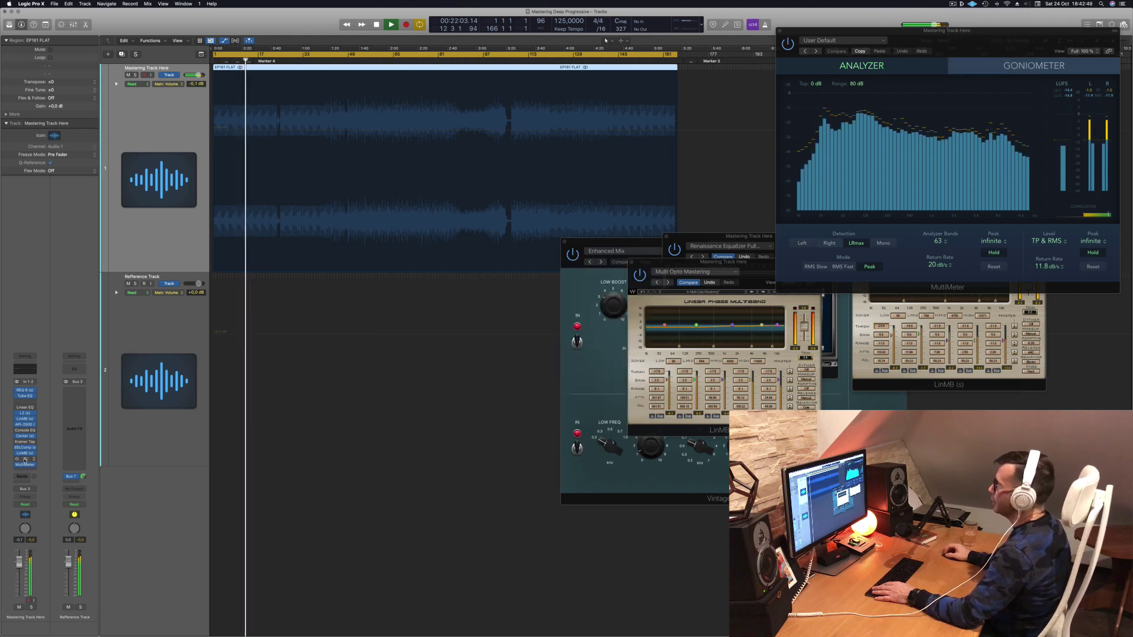
left_click(25, 459)
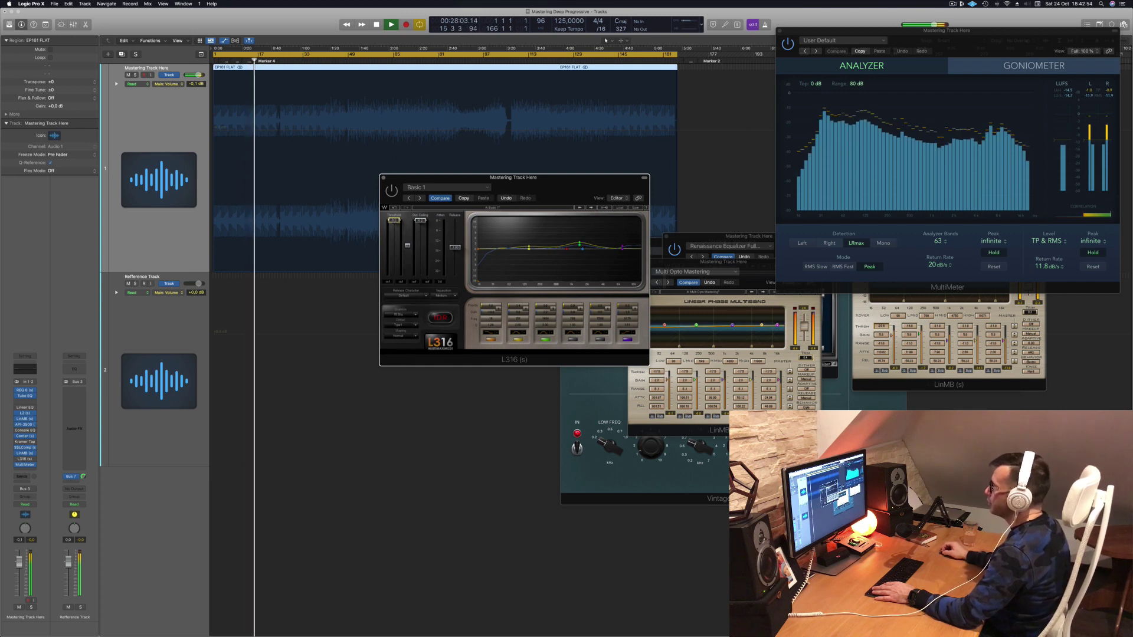
left_click_drag(555, 196, 570, 194)
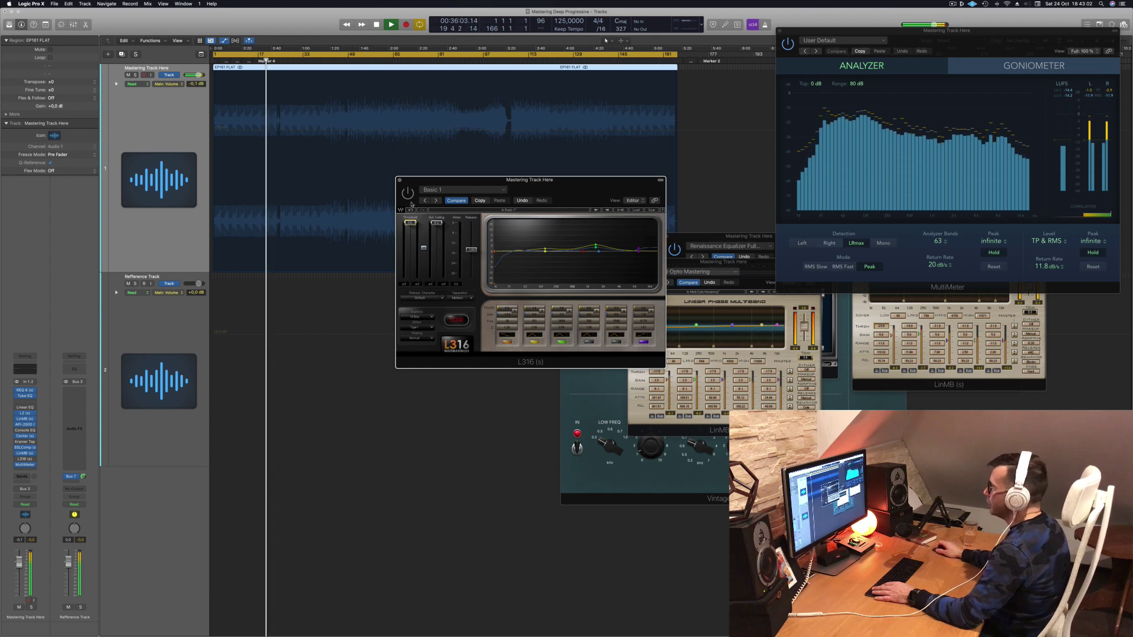
left_click_drag(560, 189, 560, 200)
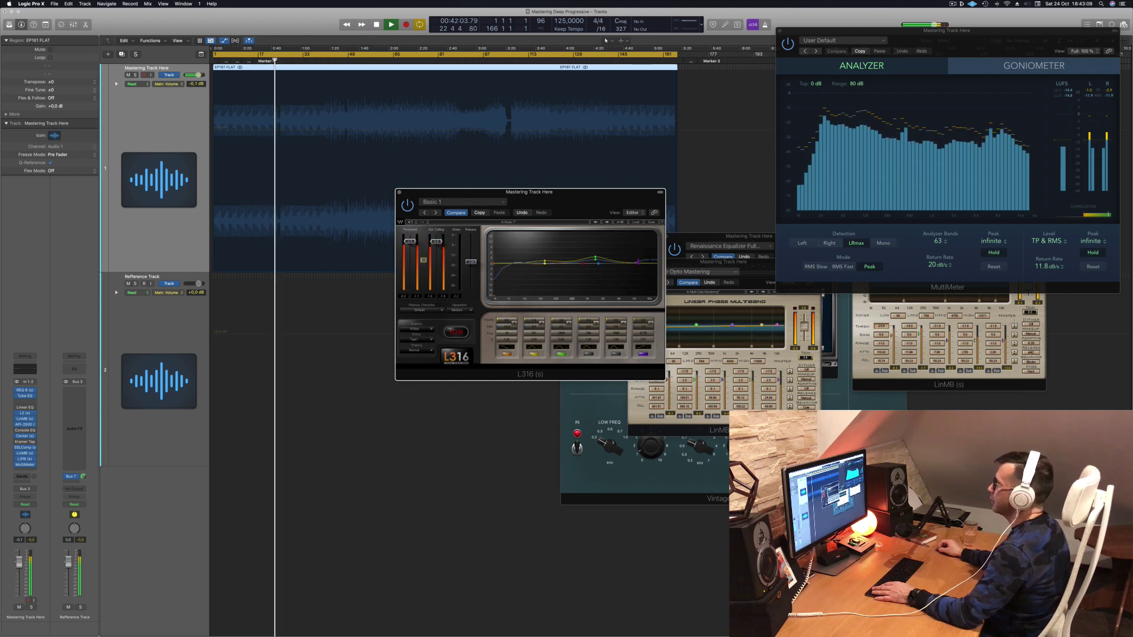
Lower the L316 threshold and raise its output ceiling while the track plays.
left_click_drag(423, 260, 424, 264)
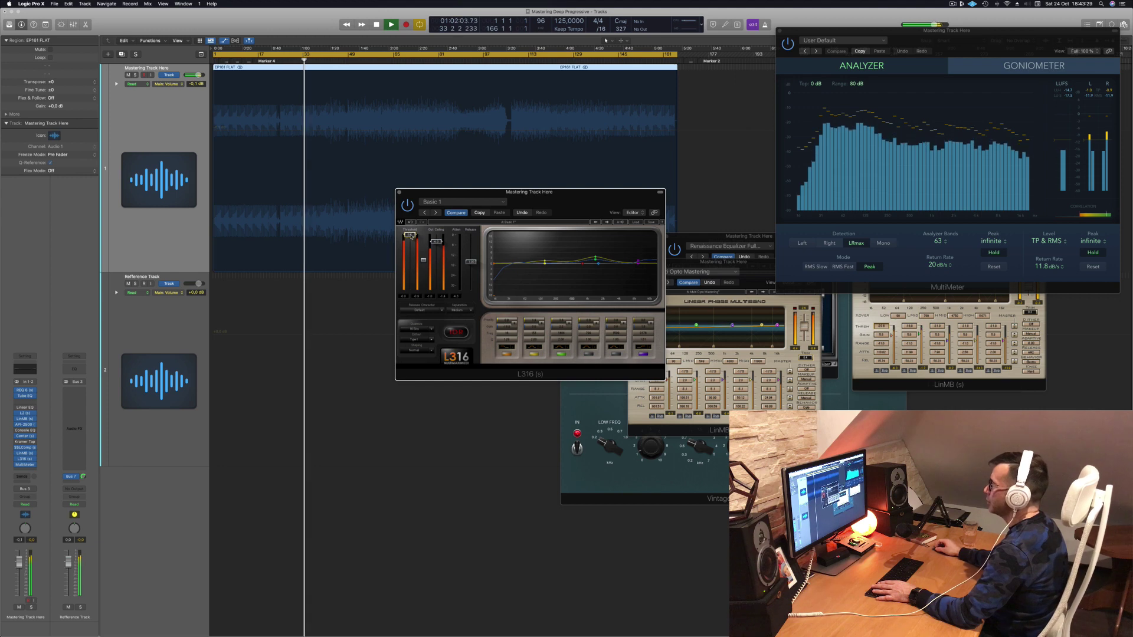
left_click_drag(411, 235, 411, 240)
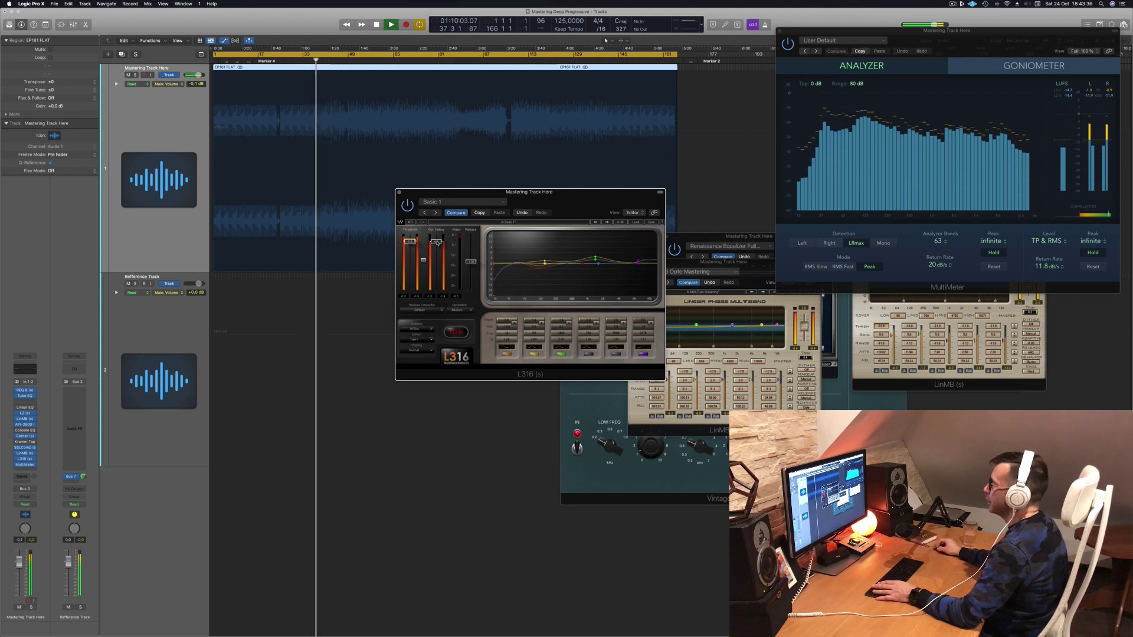
left_click_drag(436, 241, 436, 235)
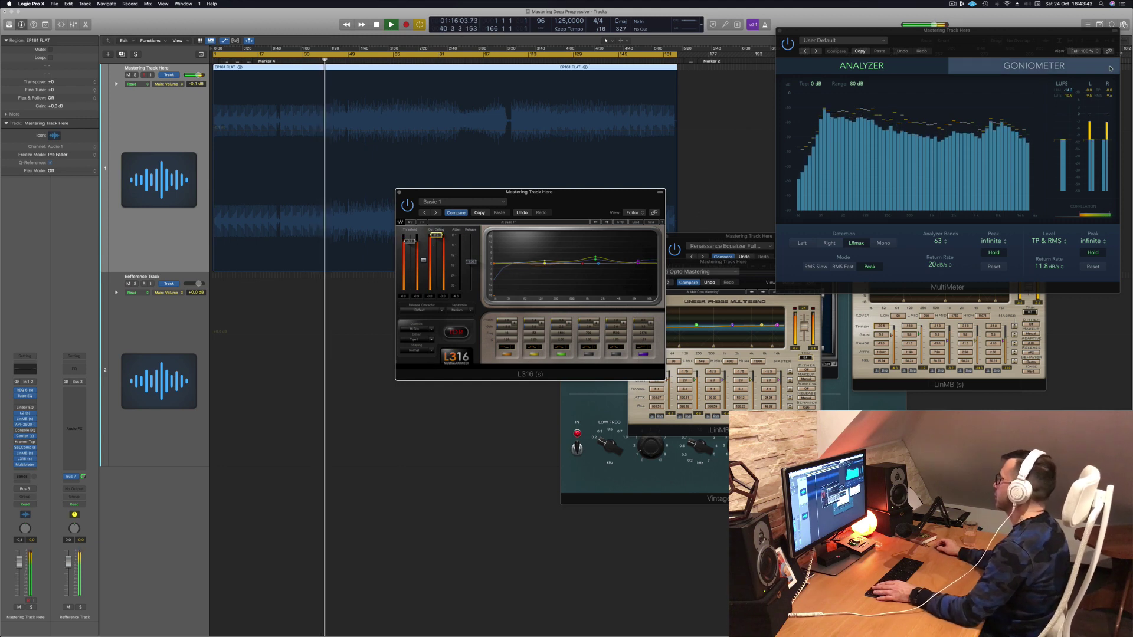
Move the MultiMeter closer to the L316 and check the levels from the beginning and from about 2:28.
left_click(1115, 45)
left_click_drag(1061, 37, 914, 89)
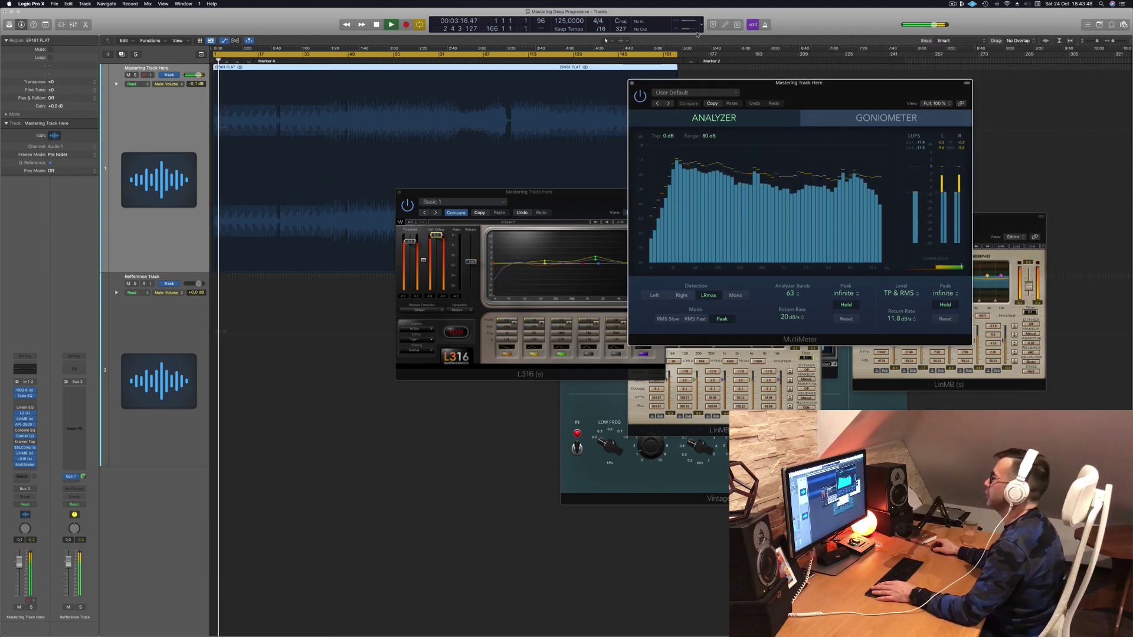
left_click_drag(814, 94, 884, 66)
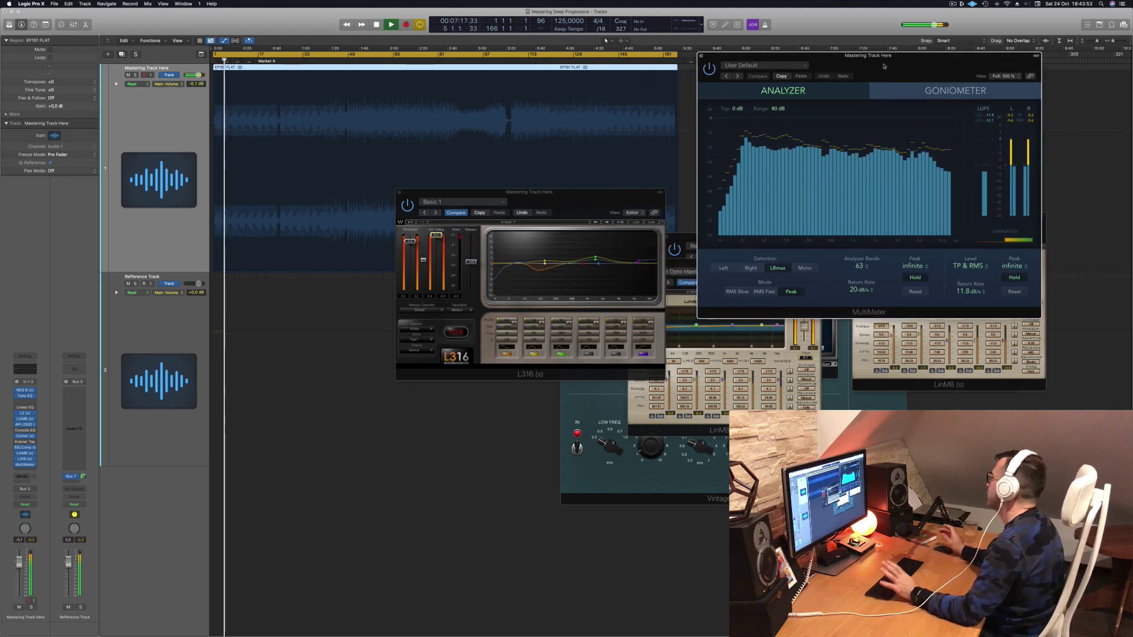
left_click(430, 59)
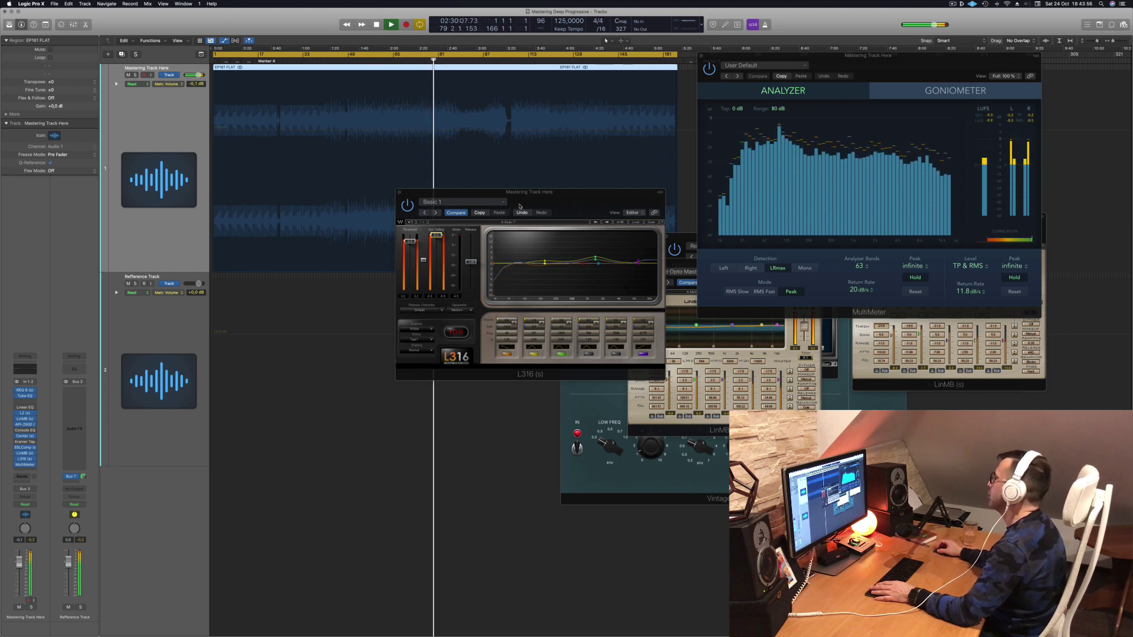
Move the L316 window clear of the other plug-ins while monitoring the limited track.
left_click_drag(520, 206, 444, 238)
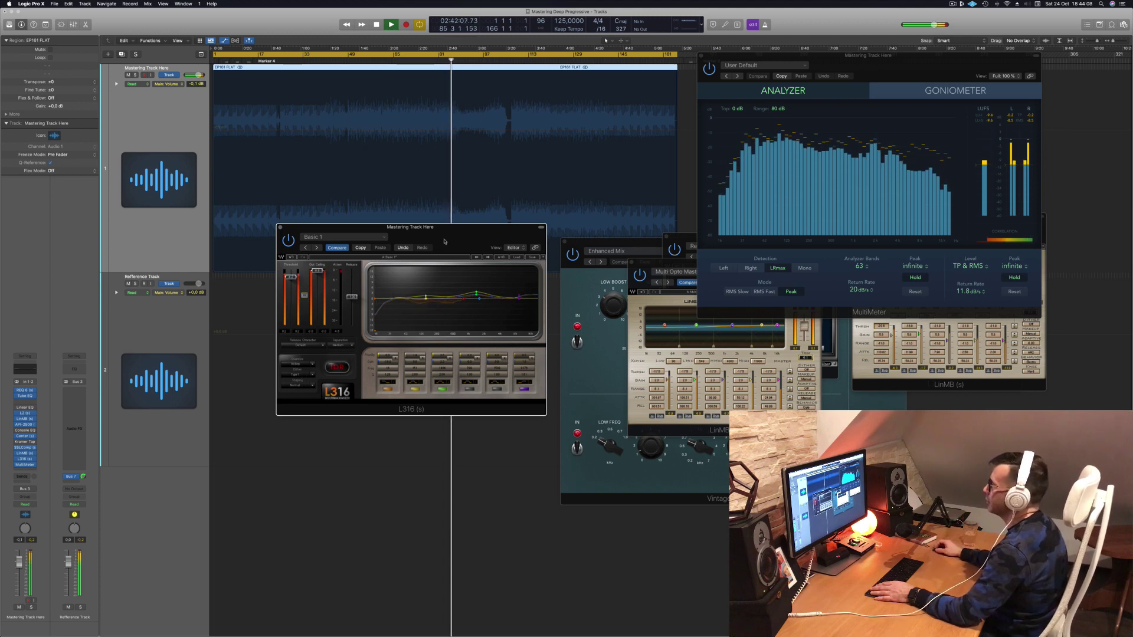
left_click_drag(445, 240, 509, 246)
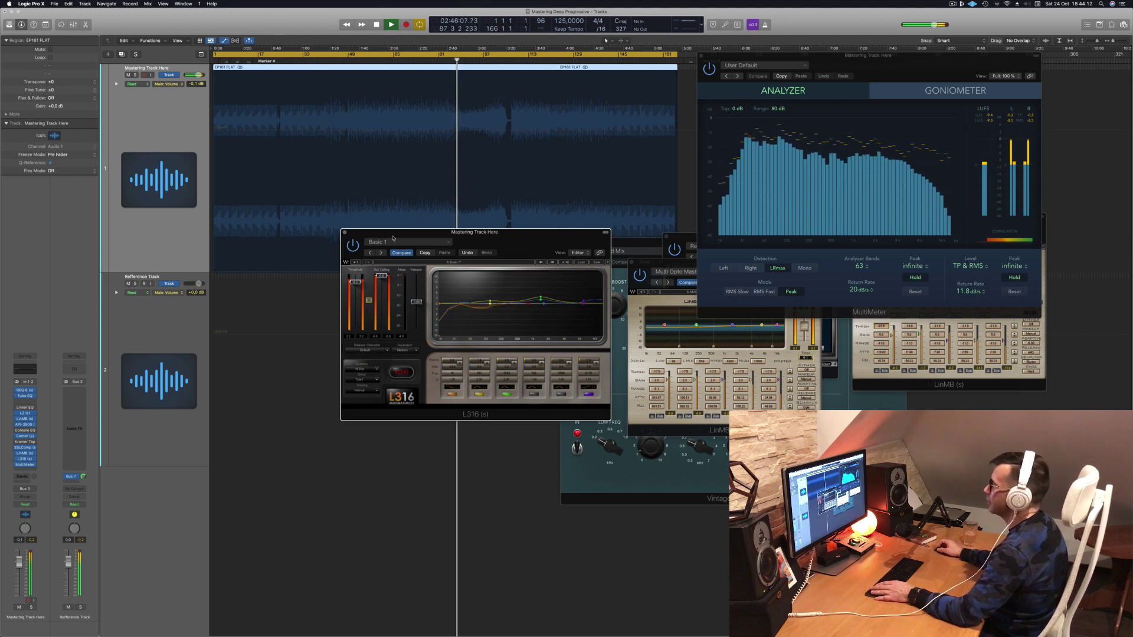
mouse_move(508, 240)
left_mouse_down()
mouse_move(445, 250)
mouse_move(509, 249)
left_mouse_up()
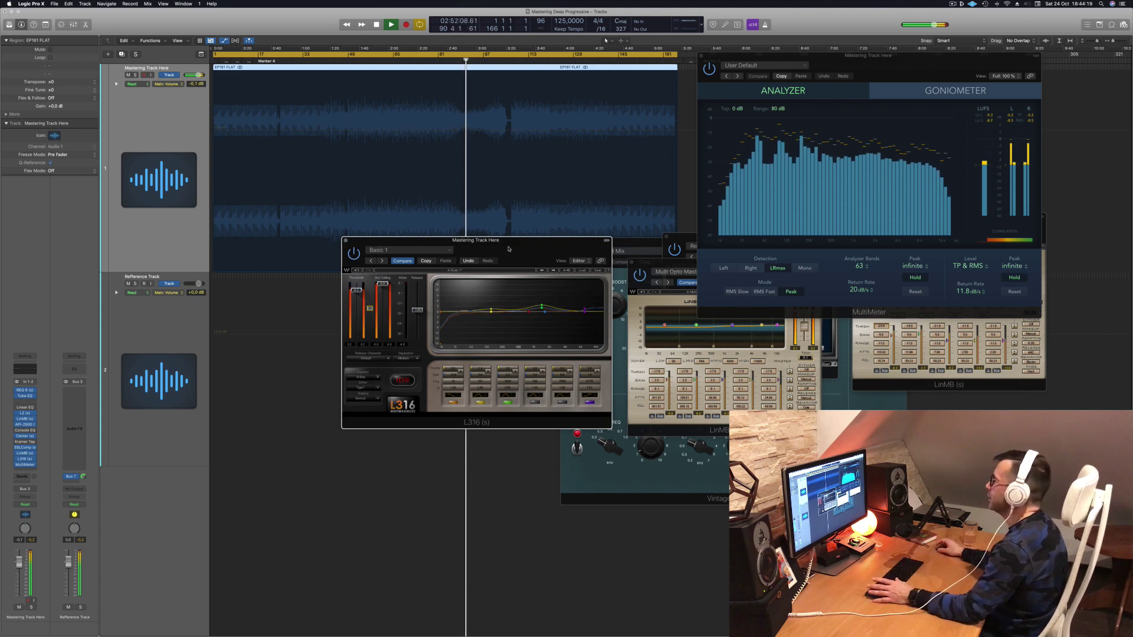
left_click_drag(522, 242, 471, 257)
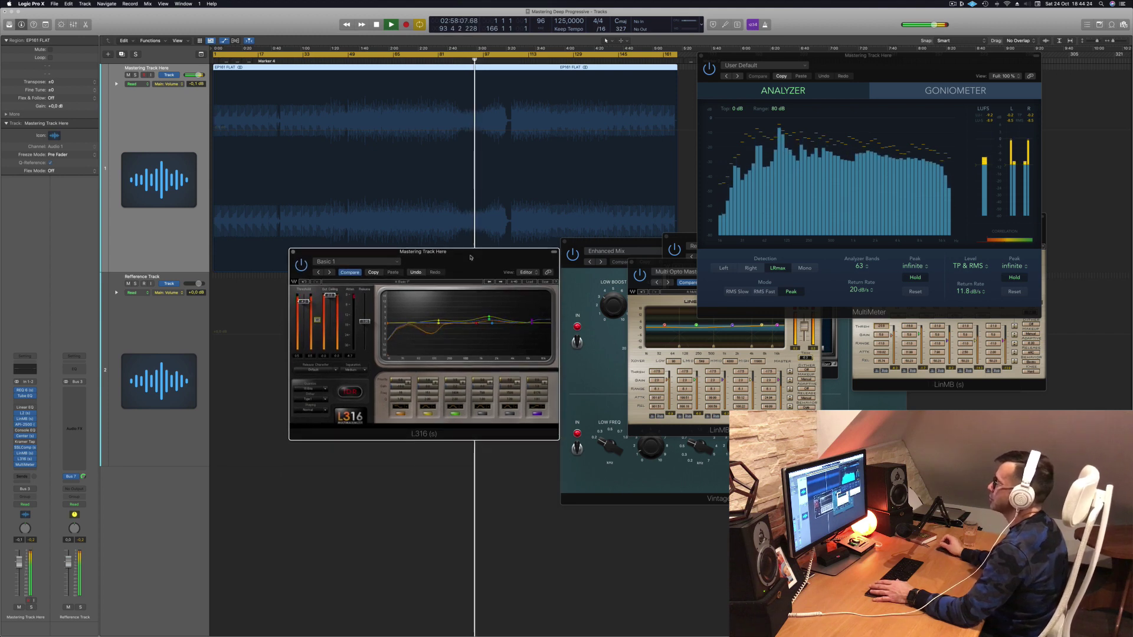